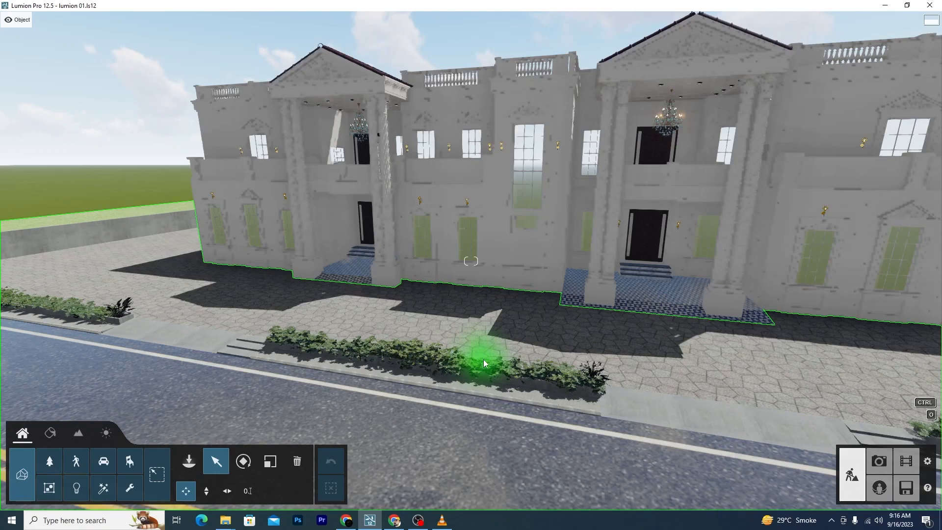
Open the material editor on the decorative concrete paving in front of the building and assign it a standard material
right_drag(500, 342, 456, 357)
key(d)
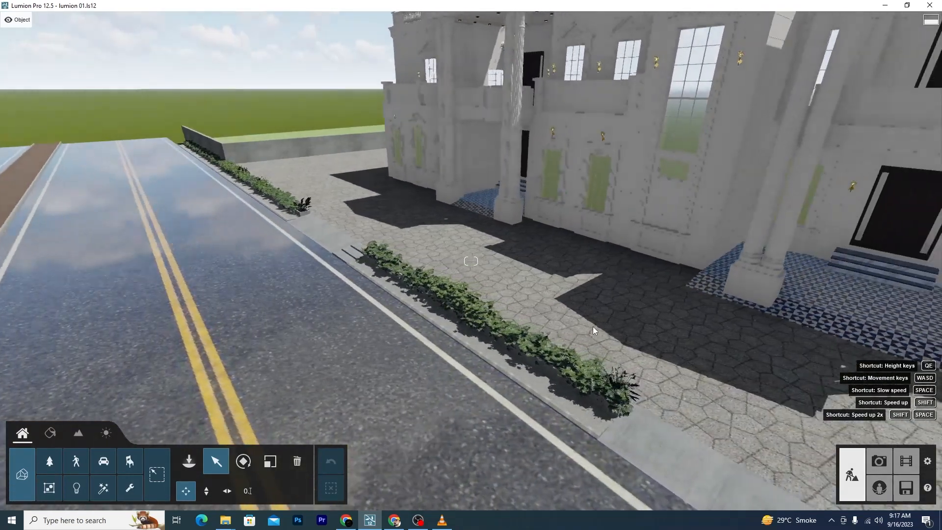
key(w)
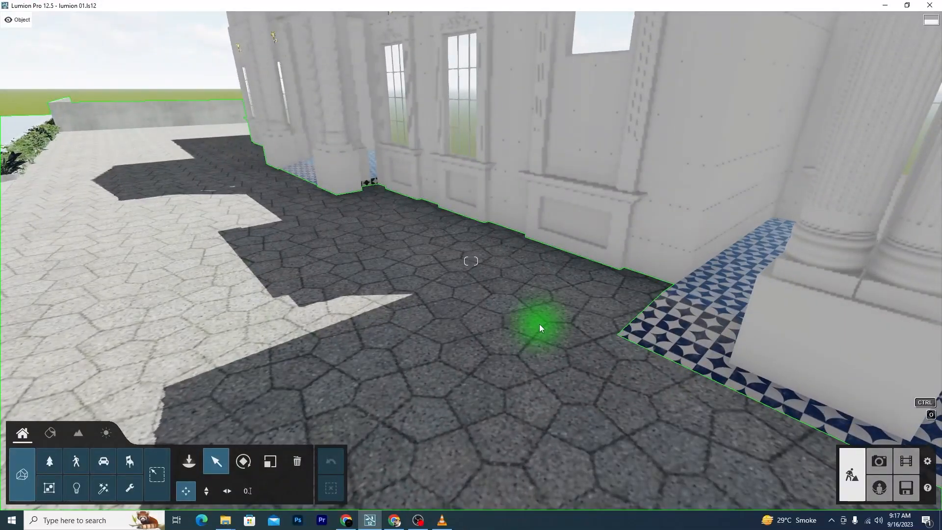
right_drag(539, 324, 555, 237)
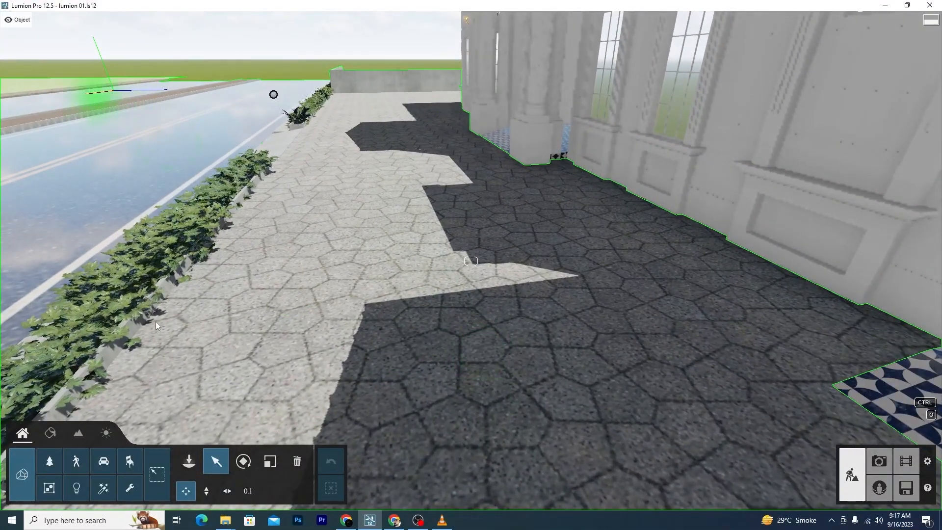
click(45, 434)
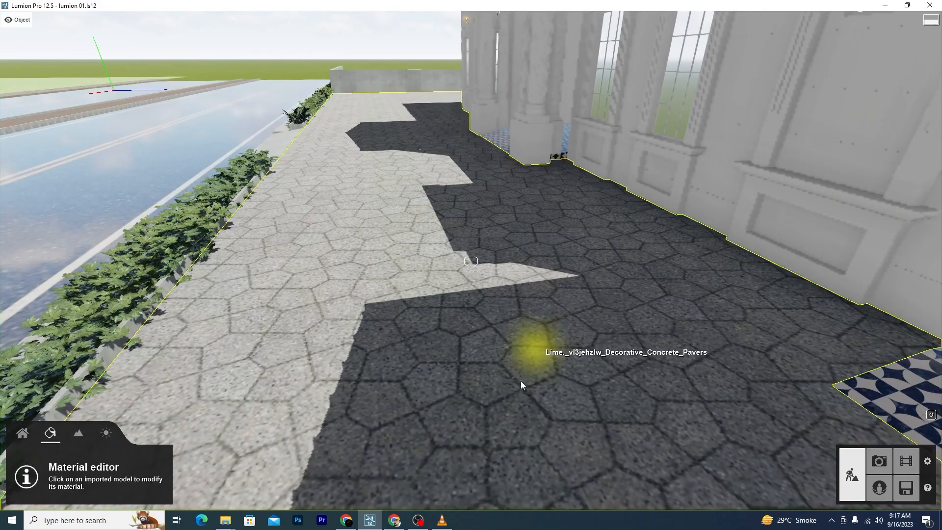
click(520, 380)
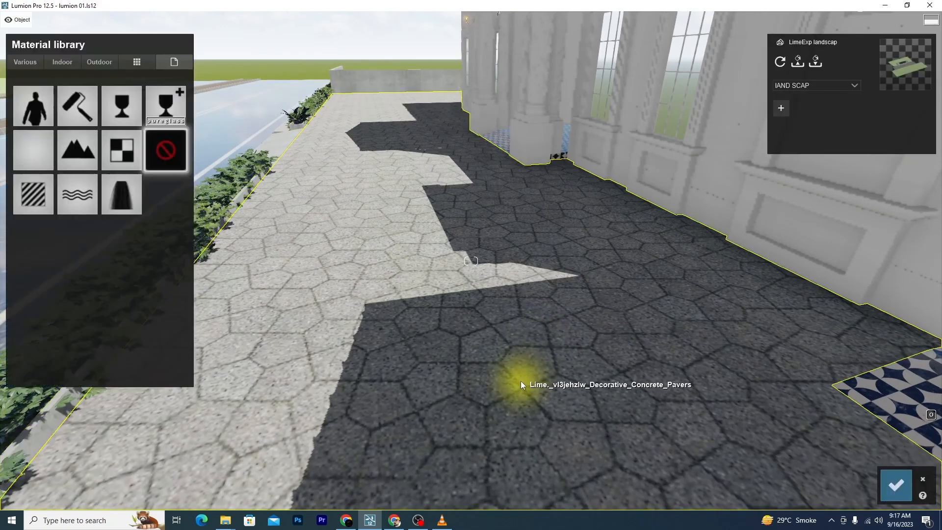
click(33, 196)
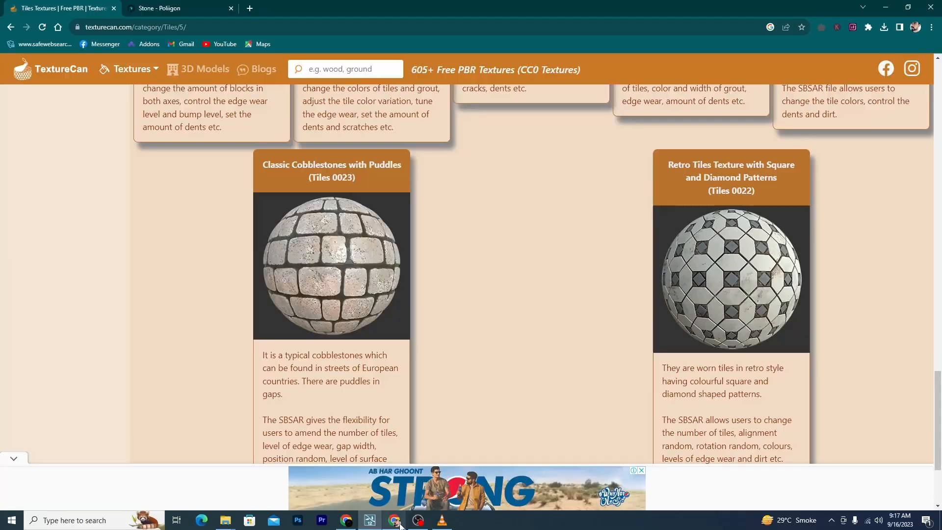
Switch to Chrome to view the retro square-and-diamond tile texture (Tiles 0022) on TextureCan, and return to Lumion
click(394, 520)
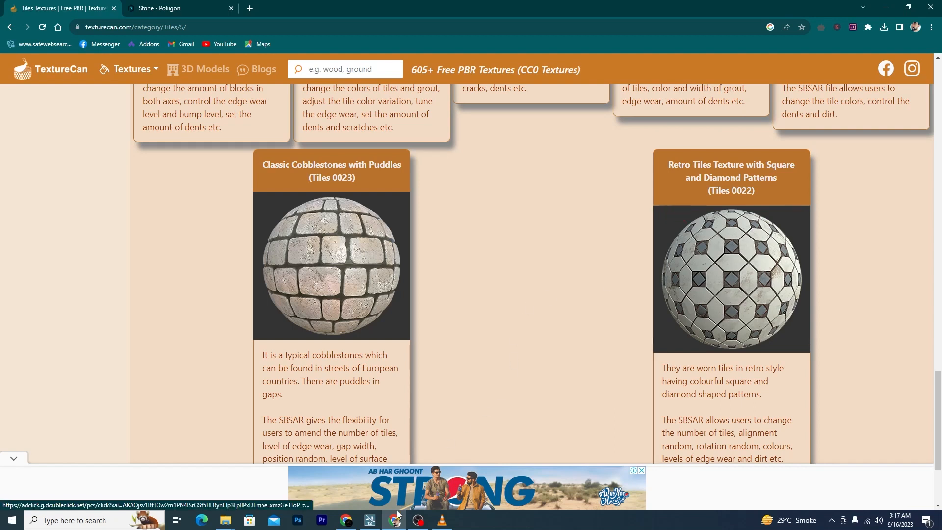
click(370, 520)
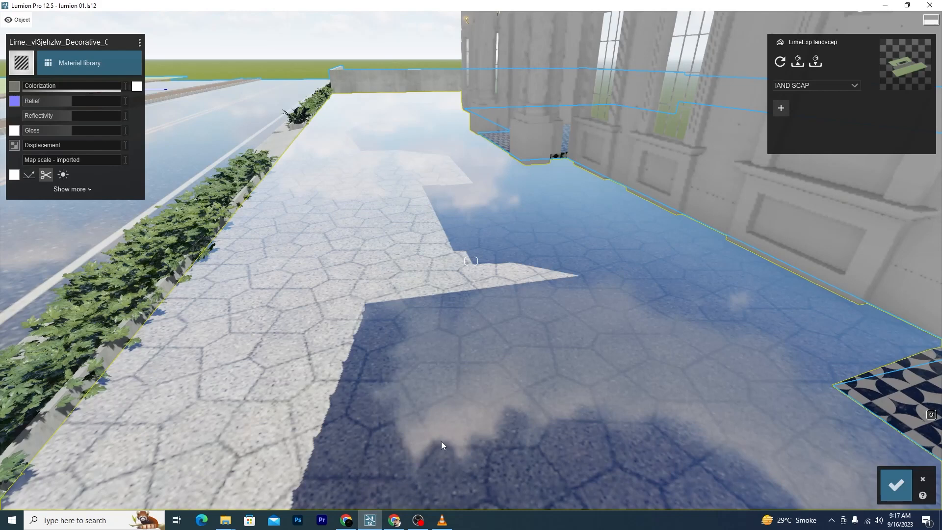
Load tiles_0022_color_2k from D:\textures\Paver\pattern tile as the paving material's color map
click(14, 86)
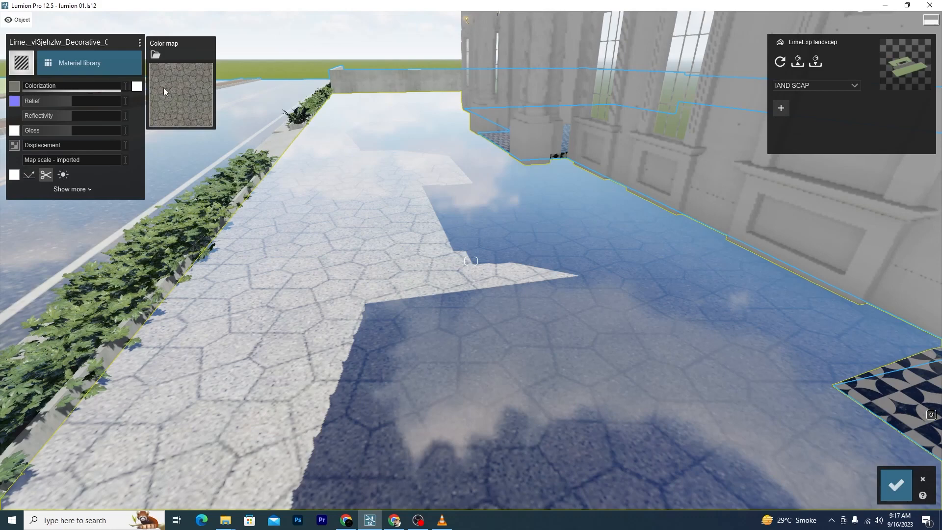
click(155, 55)
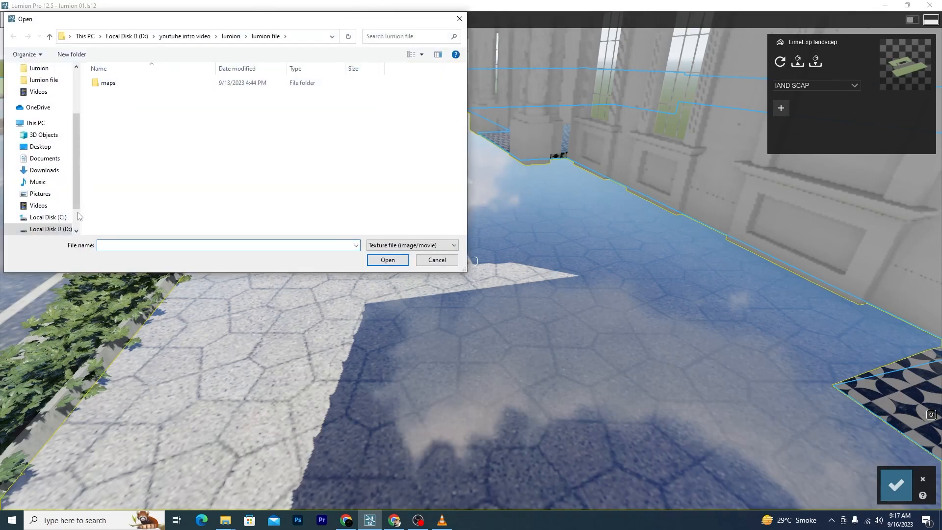
click(61, 229)
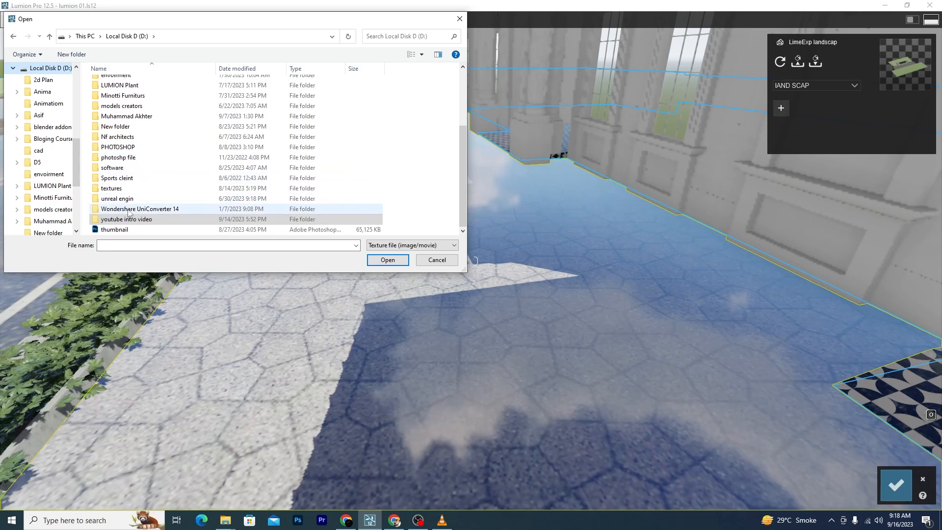
double_click(116, 197)
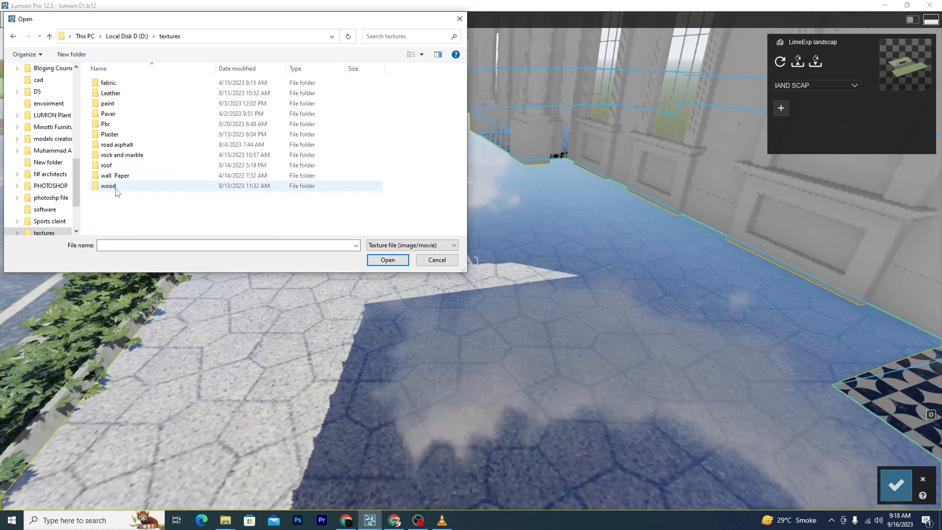
double_click(117, 114)
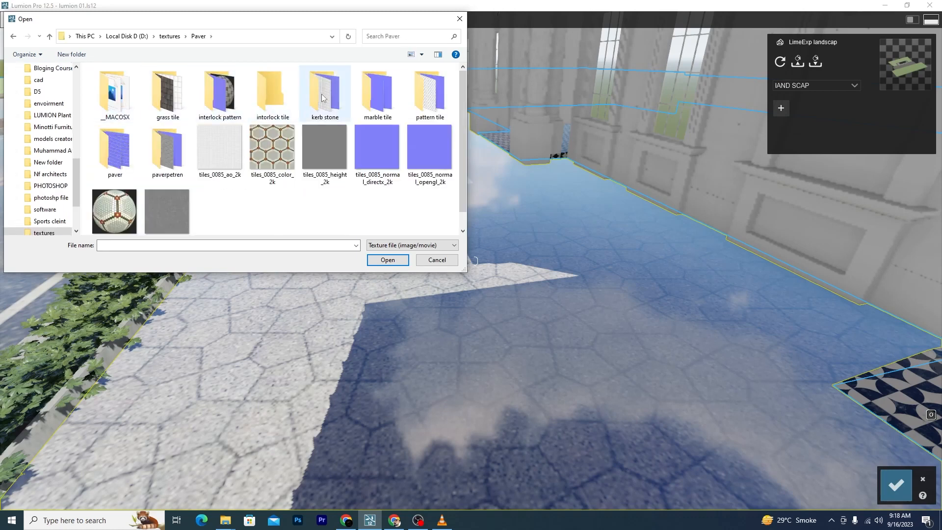
double_click(429, 98)
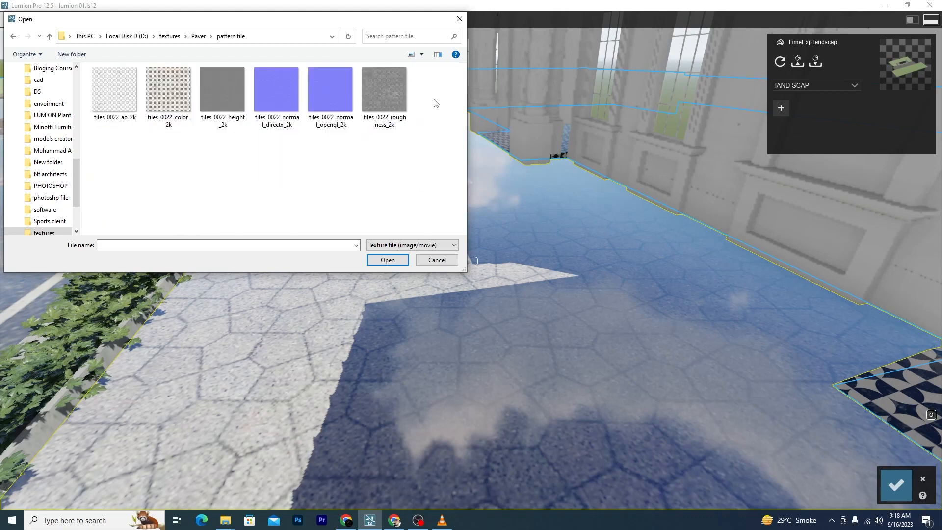
click(168, 91)
click(390, 260)
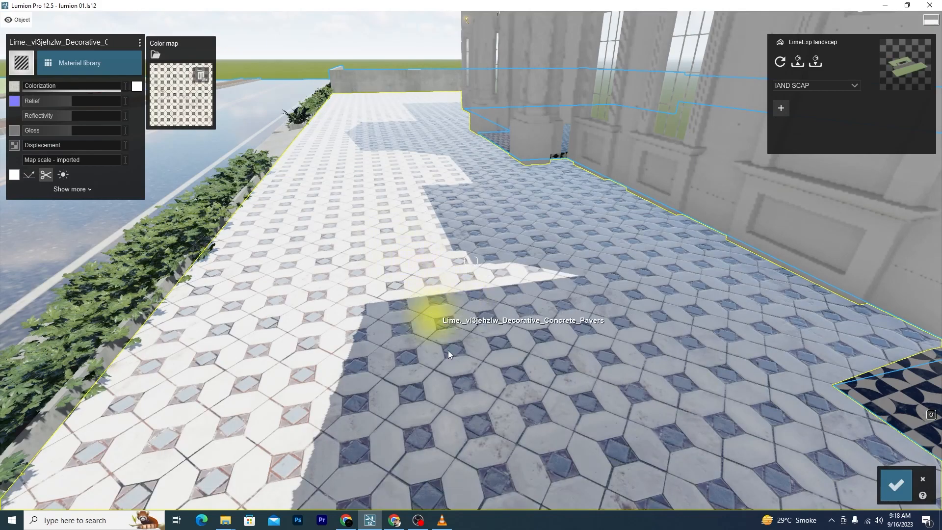
Confirm the paving's relief at 1.00 and load tiles_0022_normal_directx_2k as its normal map
scroll(451, 358, up, 5)
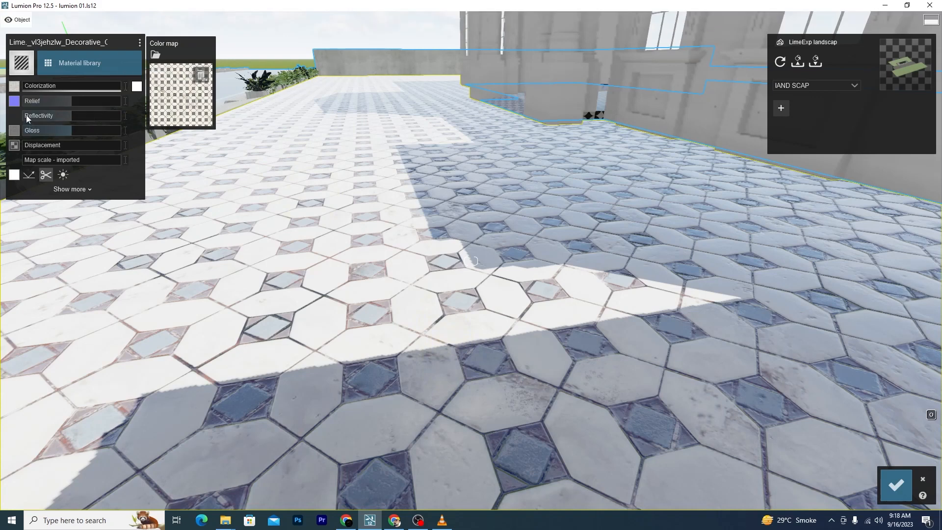
key(ctrl)
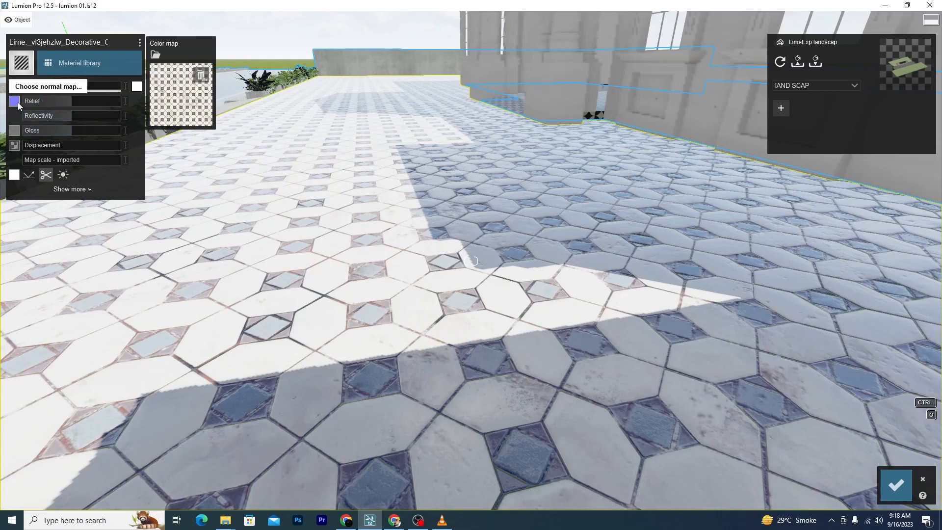
click(124, 102)
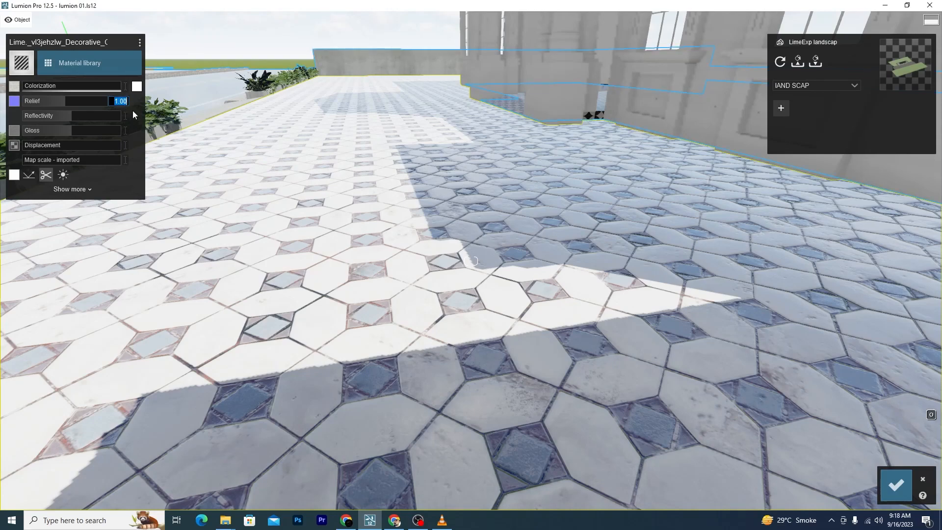
key(Return)
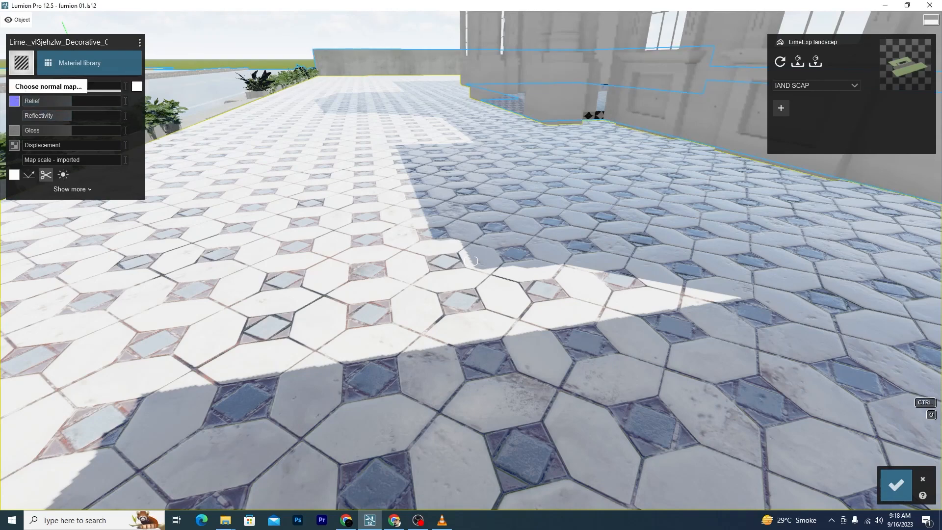
click(15, 101)
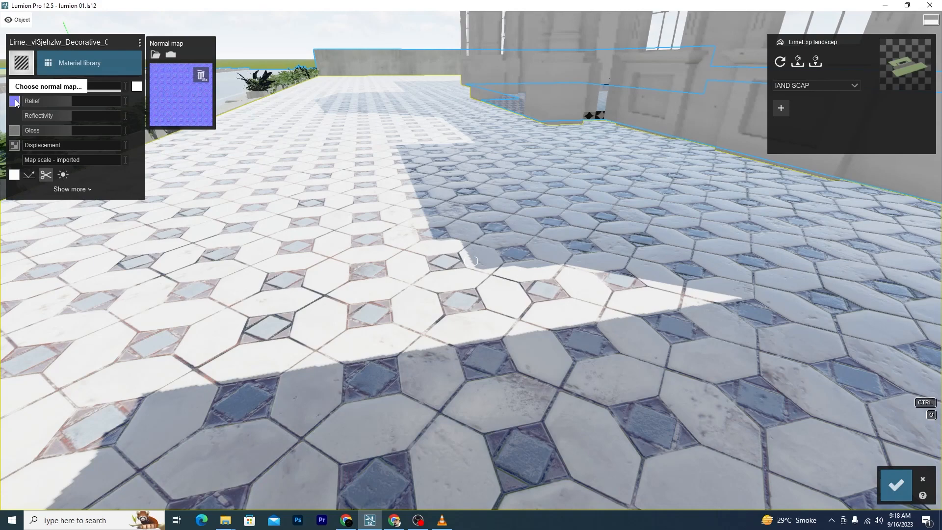
click(156, 55)
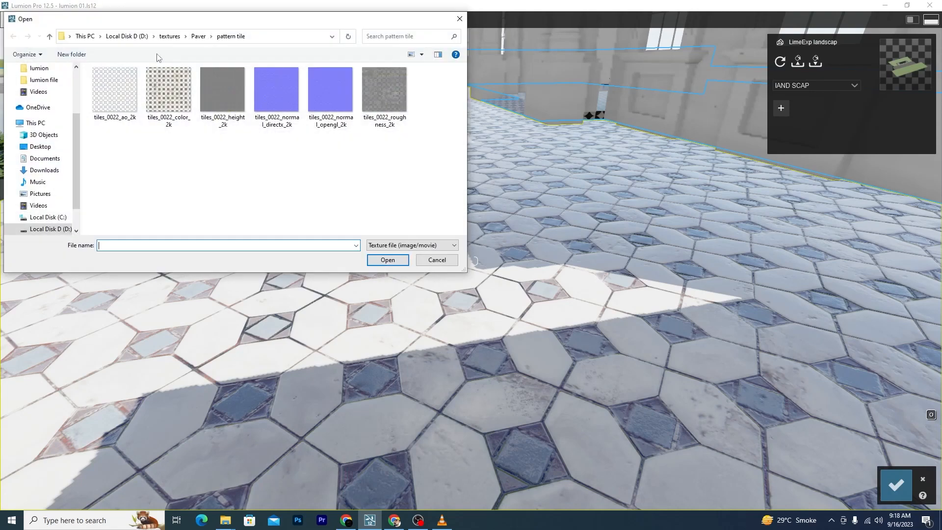
click(290, 94)
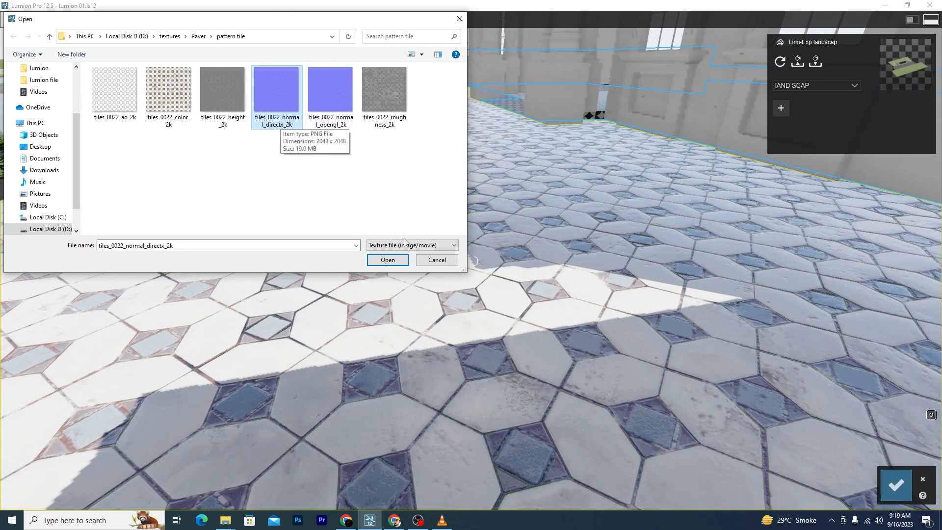
click(388, 260)
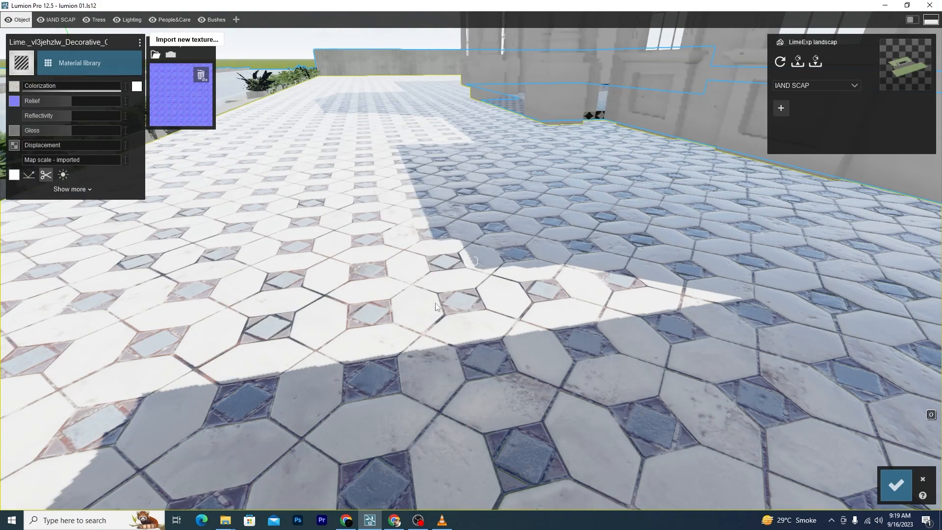
Try raising the paving material's colorization to 1.0 in a close-up view of the tiles
right_drag(485, 329, 296, 260)
key(w)
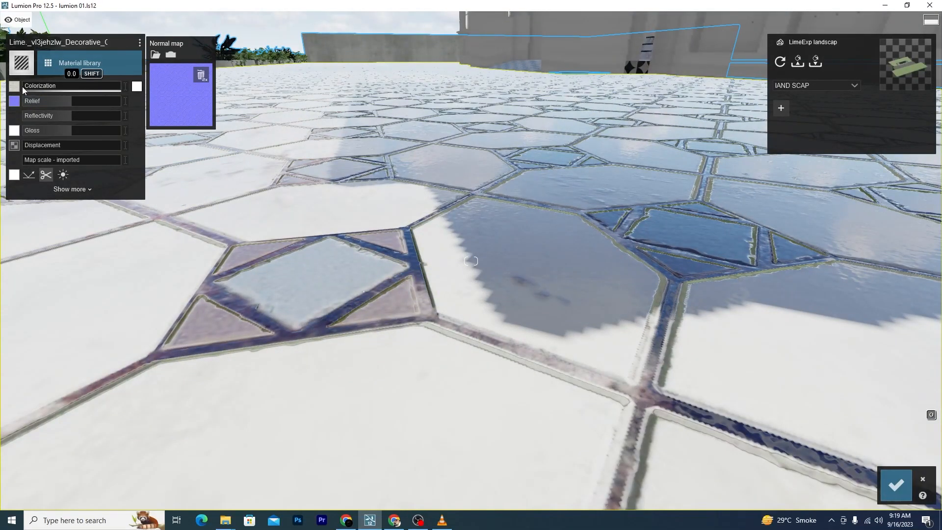
drag(31, 88, 121, 90)
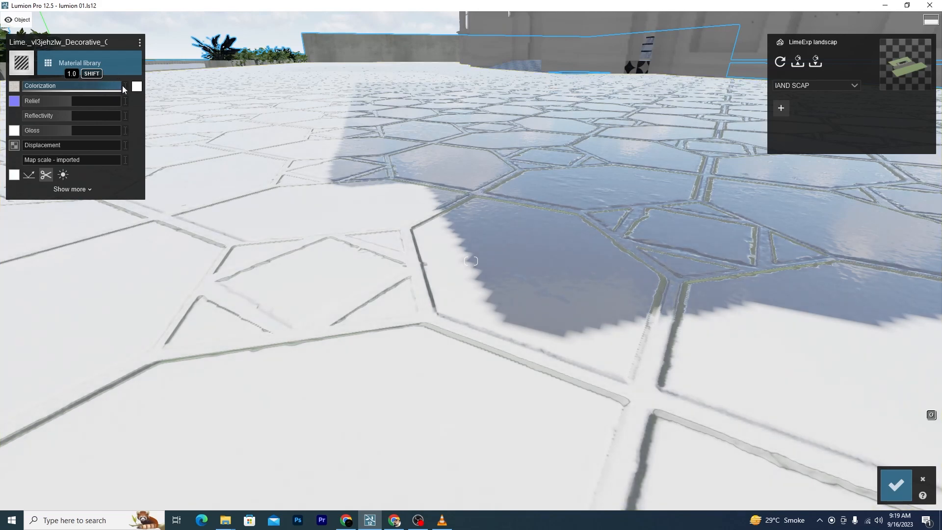
Test lower relief strengths down to 0.1 on the paving material and set the relief to 0.6
drag(63, 103, 37, 102)
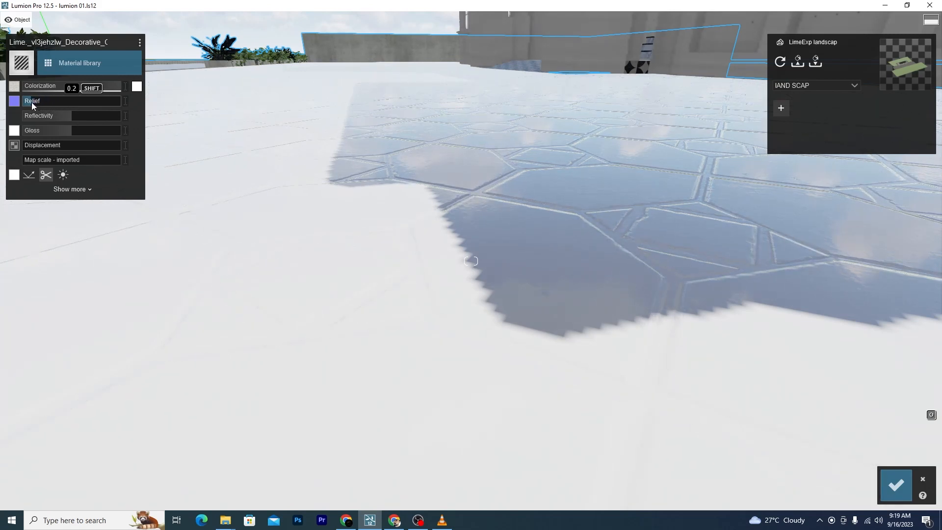
drag(32, 102, 28, 100)
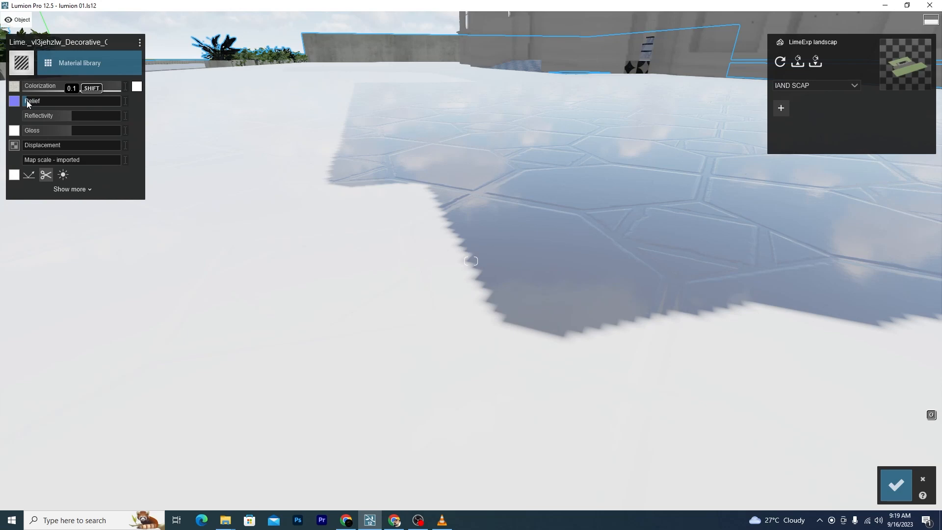
drag(27, 100, 52, 105)
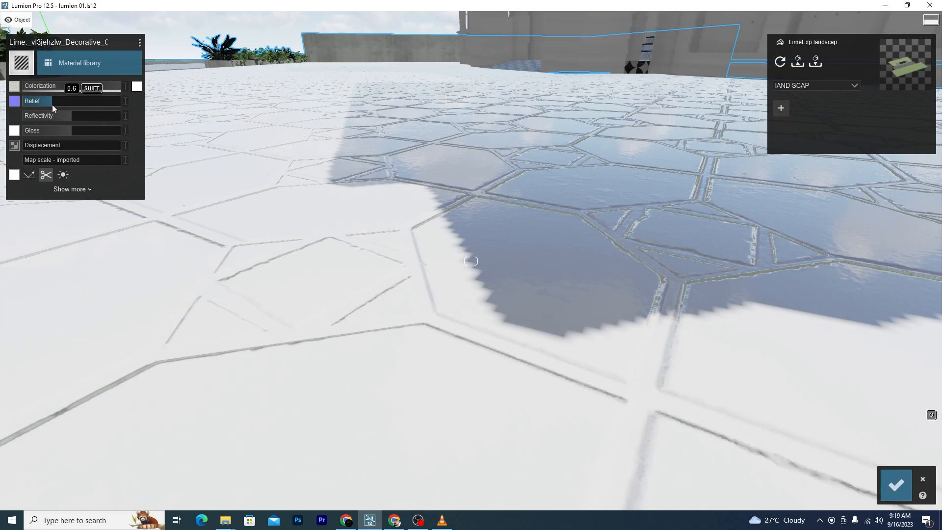
Try a red colorization color on the tiles and reduce the colorization to 0.1
click(137, 87)
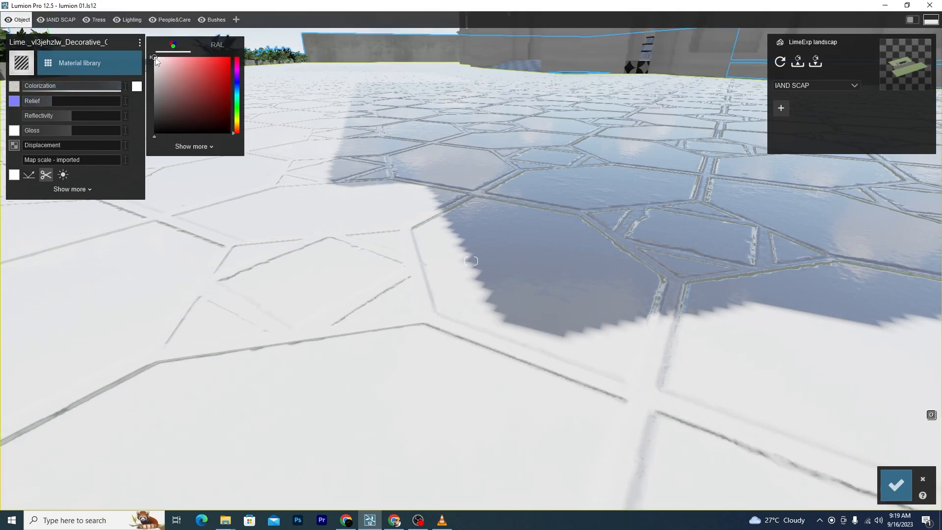
drag(155, 59, 219, 80)
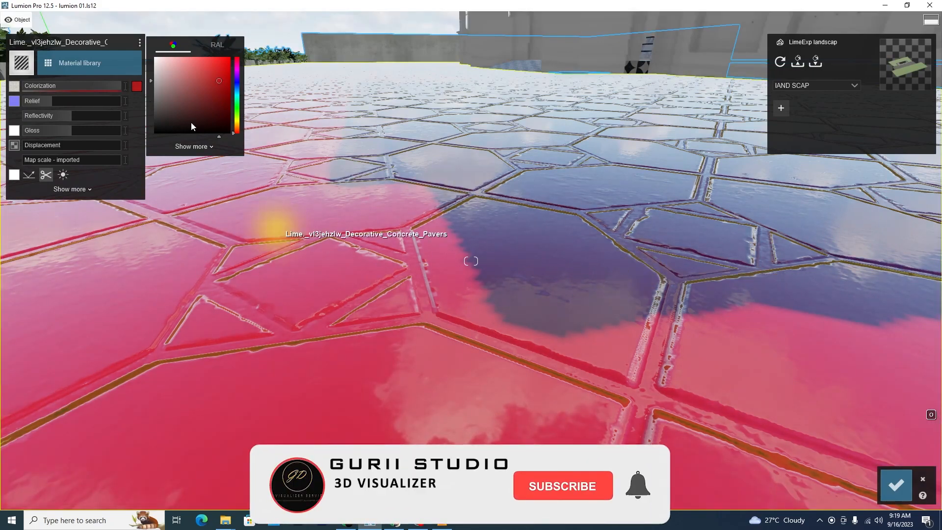
drag(116, 86, 28, 89)
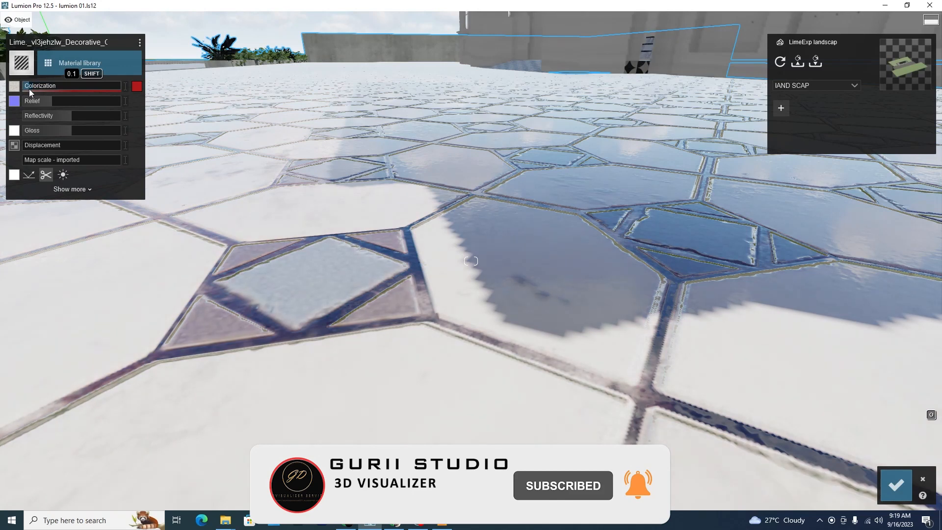
Return the colorization color to near white and bring the colorization down to its minimum
click(137, 87)
drag(220, 79, 145, 60)
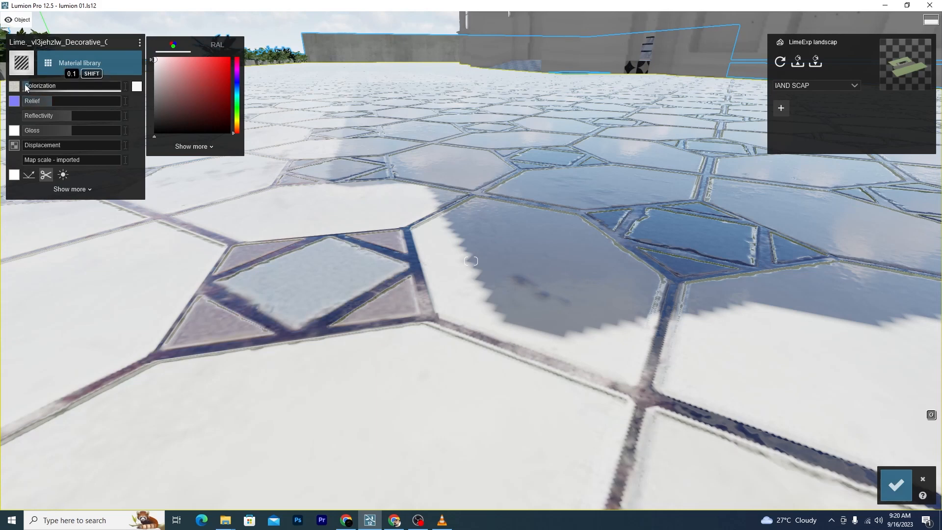
click(447, 160)
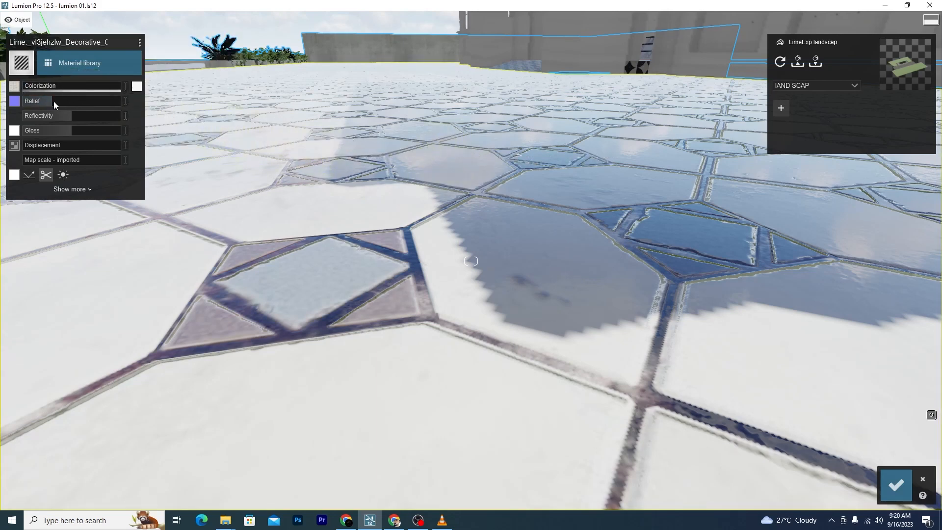
Fine-tune the paving's relief slightly and lower its reflectivity to 0.8
mouse_move(50, 101)
mouse_down()
mouse_move(61, 105)
mouse_move(51, 104)
mouse_up()
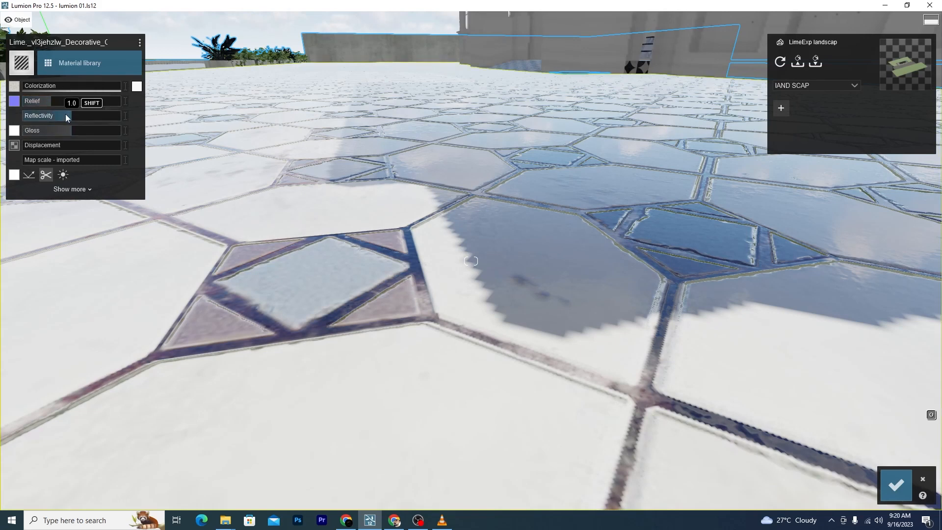
drag(74, 117, 66, 117)
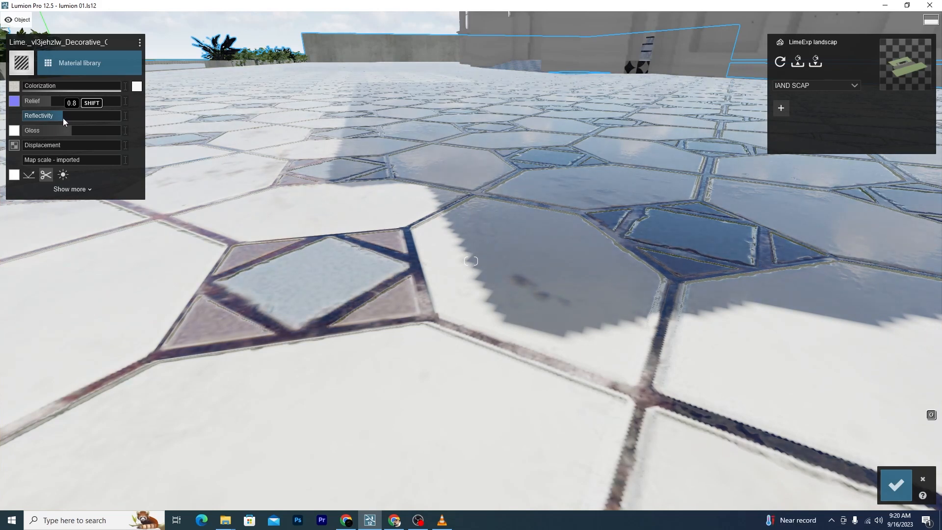
Test the paving's reflectivity at 2.0 and 1.1, and settle it at 0.9
drag(63, 117, 120, 119)
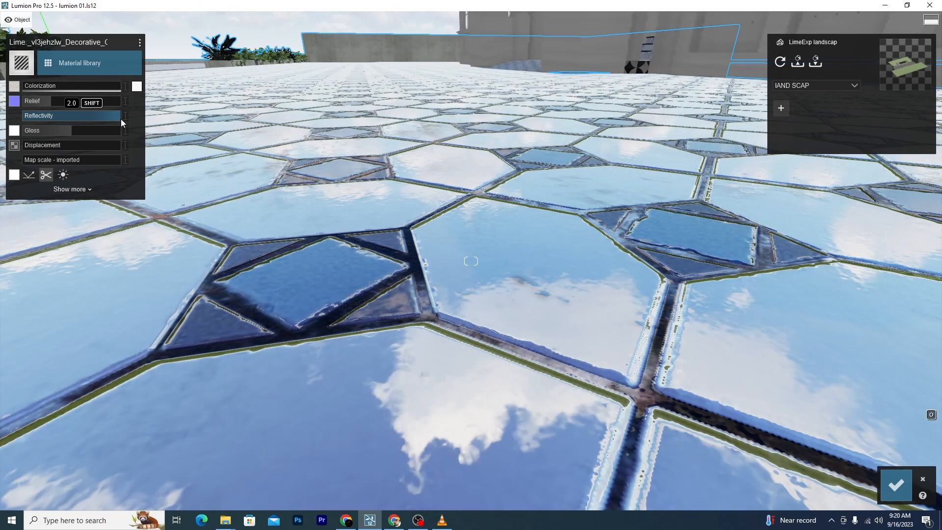
drag(120, 119, 78, 121)
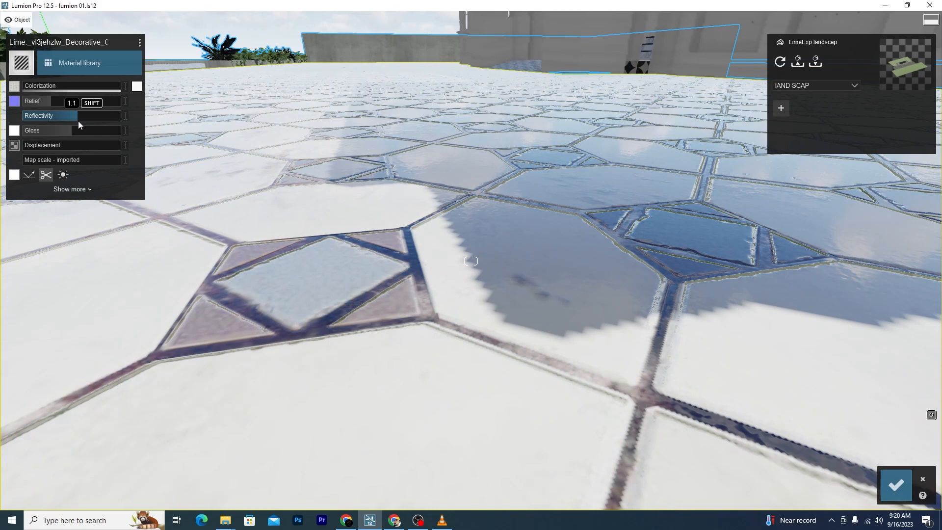
mouse_move(78, 120)
mouse_down()
mouse_move(60, 119)
mouse_move(74, 118)
mouse_up()
drag(76, 115, 67, 114)
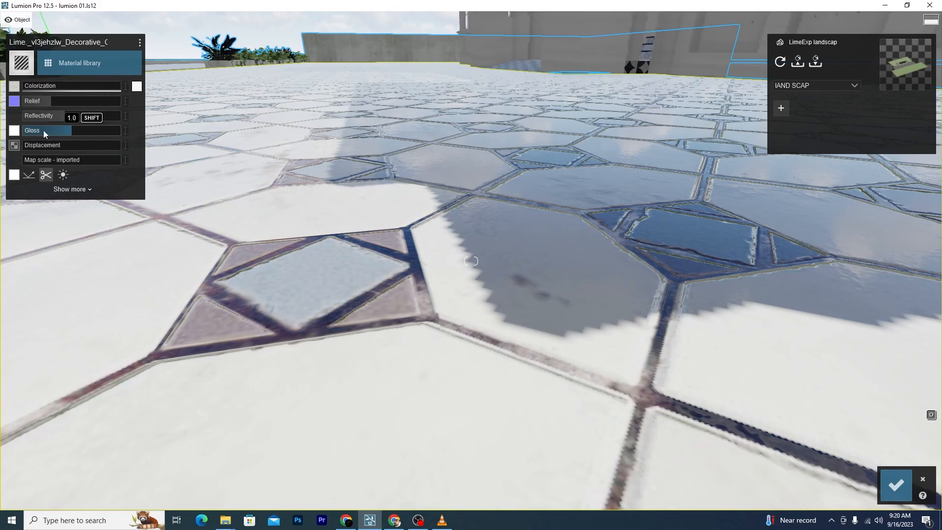
Load the JPG texture tiles_0022_roughness_2k from the pattern tile folder as the paving material's gloss map
click(14, 130)
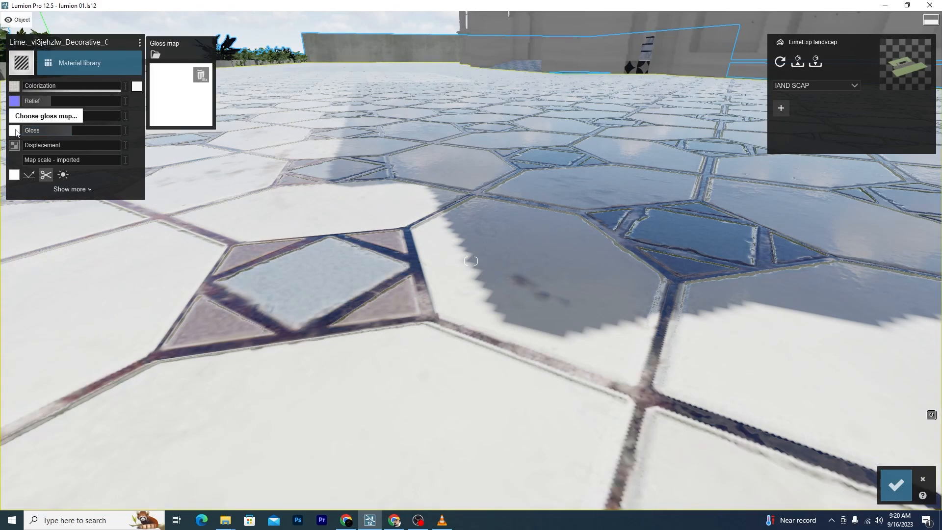
click(155, 55)
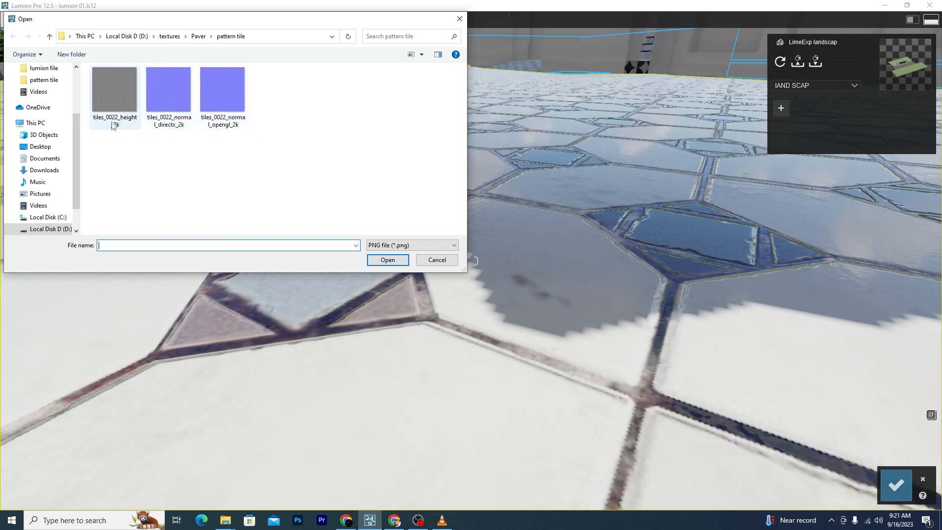
click(49, 36)
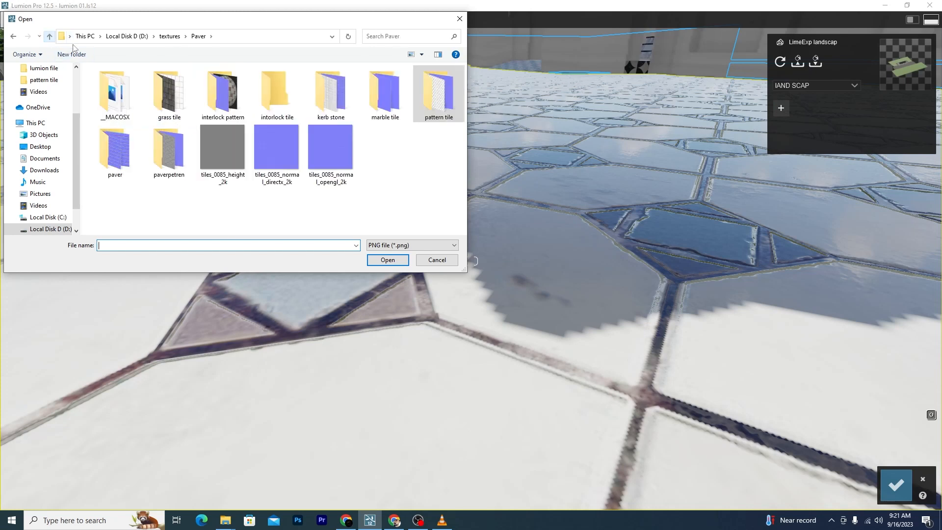
double_click(427, 97)
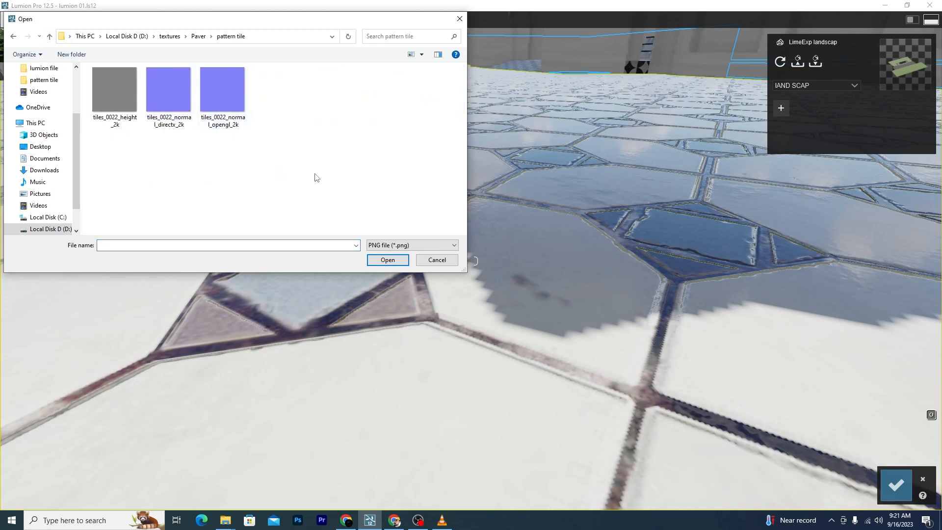
click(432, 244)
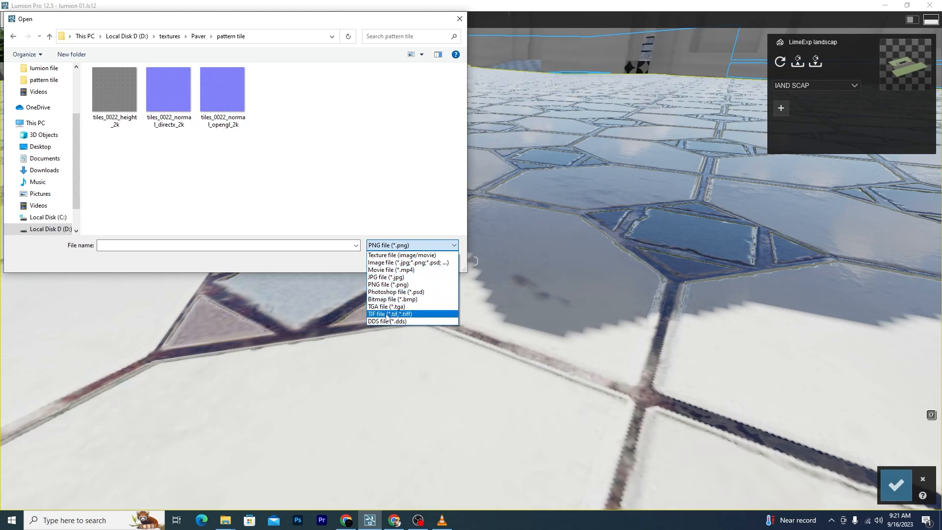
click(385, 277)
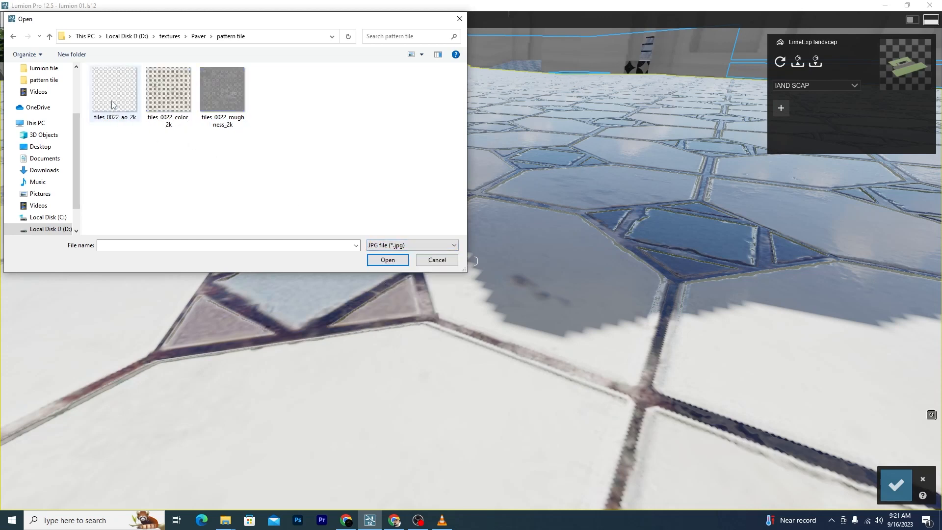
click(225, 96)
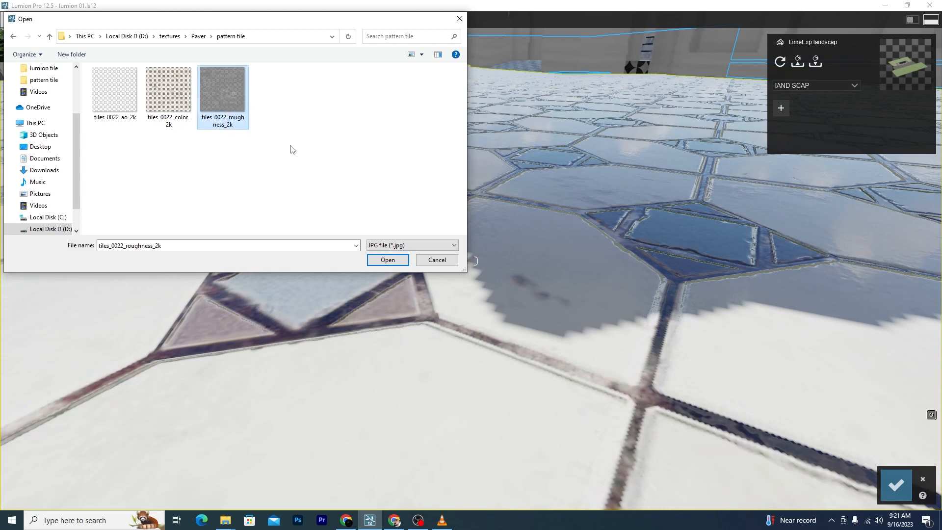
click(388, 260)
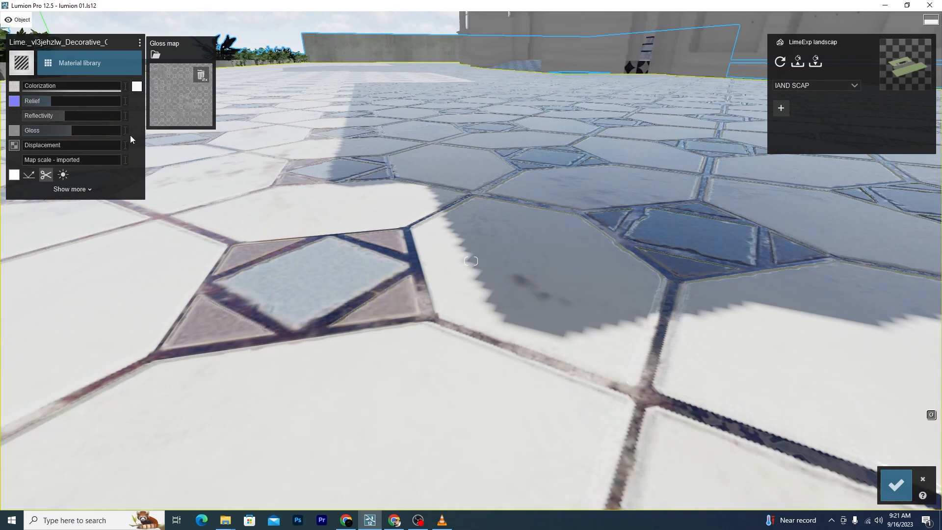
Raise the gloss to 1.3 and preview the paving with colorization at its maximum and relief at its minimum
drag(73, 131, 87, 146)
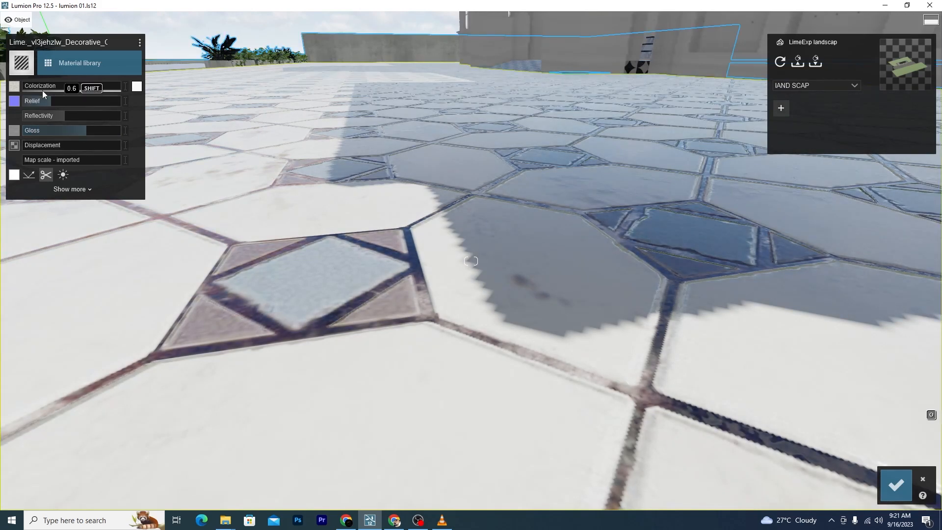
drag(28, 85, 120, 88)
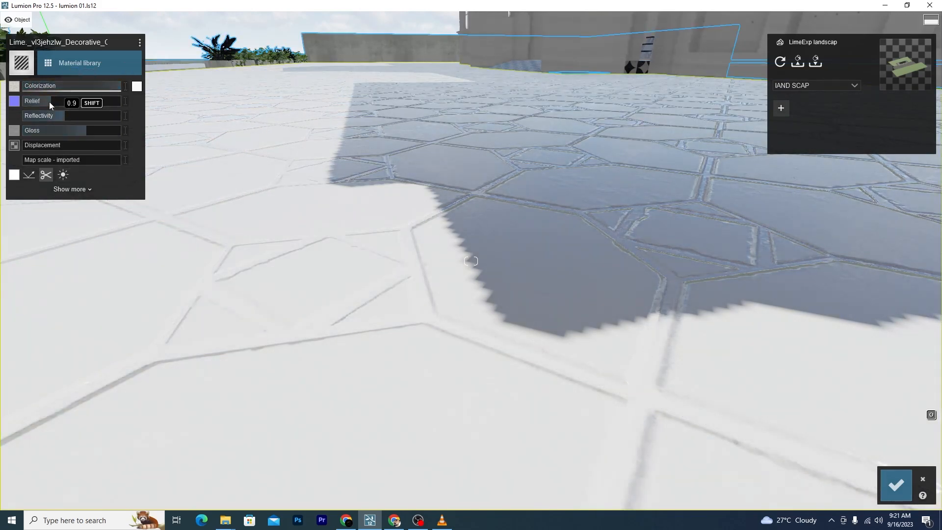
drag(39, 101, 18, 101)
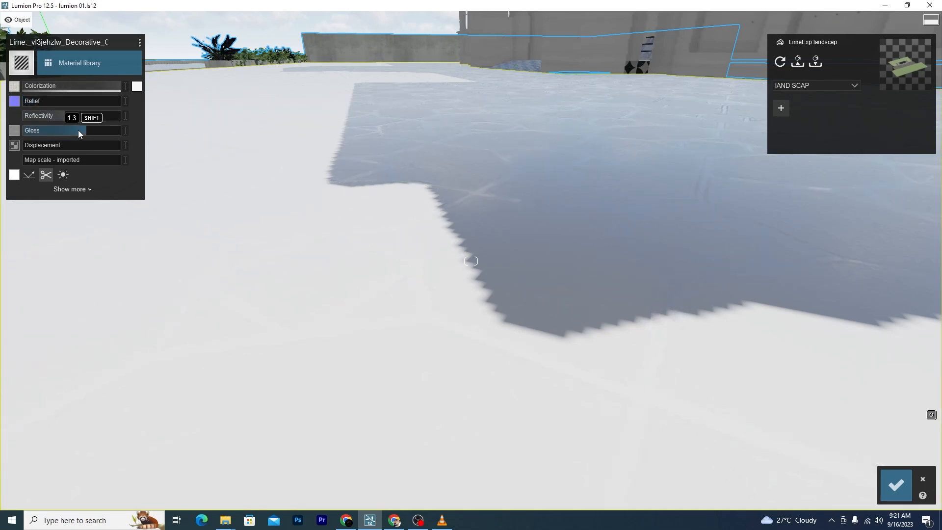
Test gloss strengths down to 0.2, set the gloss to 1.0, and return the colorization to 0.0
drag(78, 131, 43, 132)
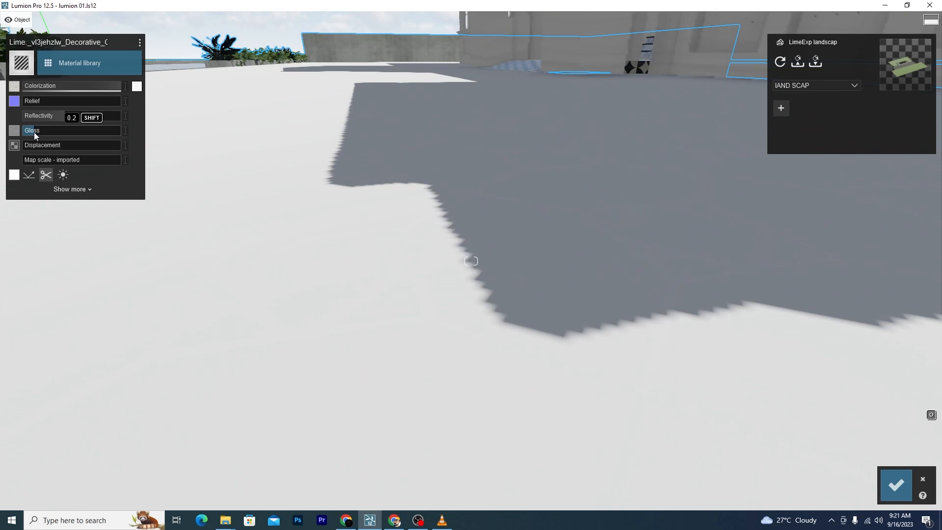
drag(34, 133, 85, 131)
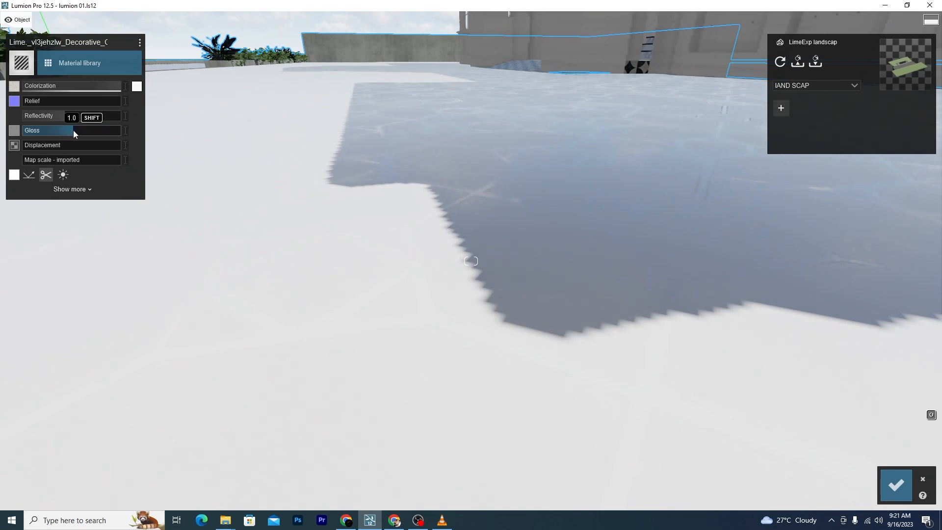
drag(54, 88, 23, 87)
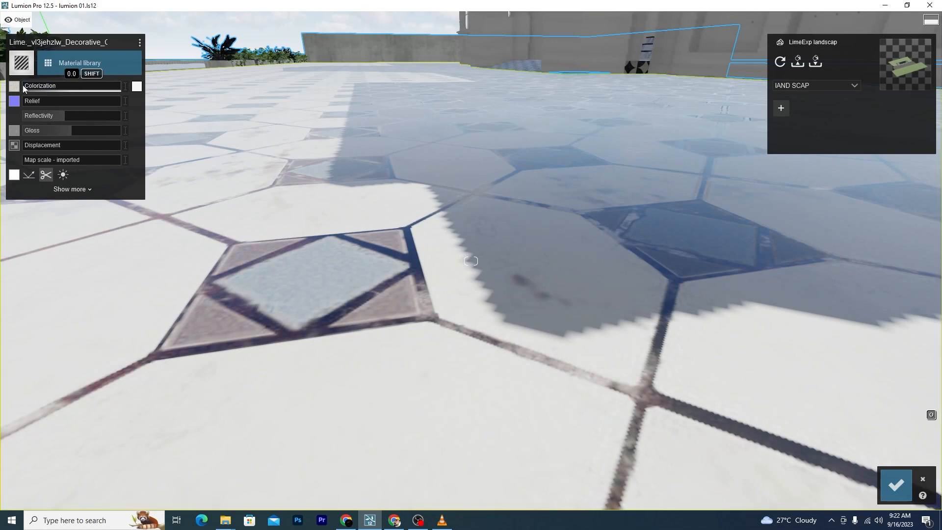
Load the texture tiles_0022_height_2k as the paving material's displacement map
click(15, 147)
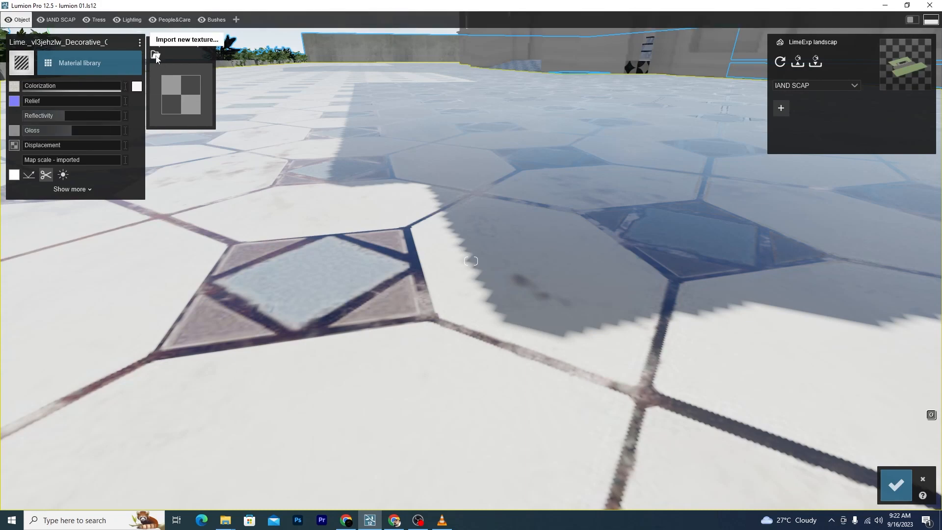
click(156, 56)
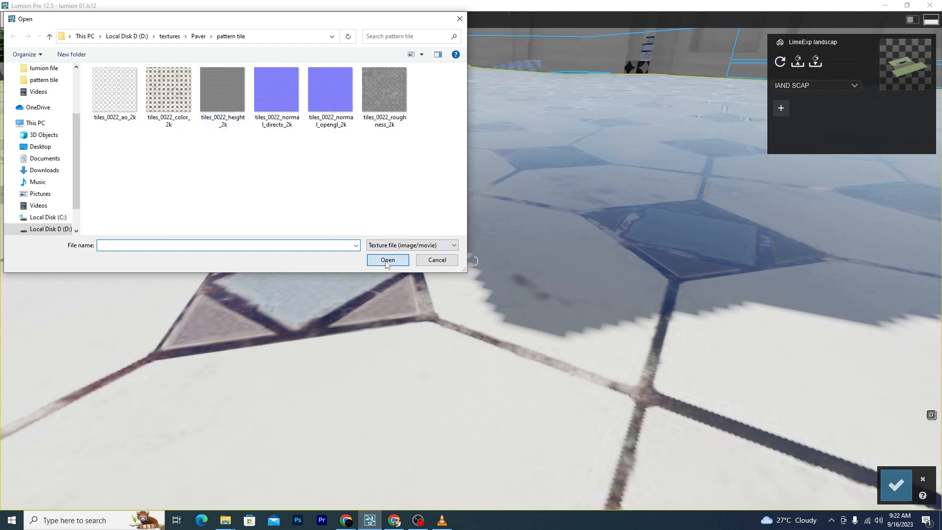
click(238, 94)
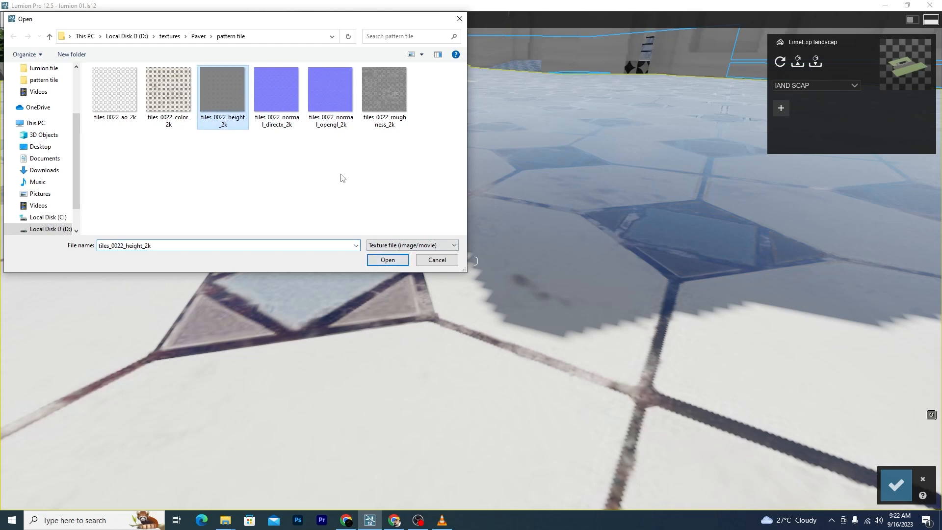
click(388, 260)
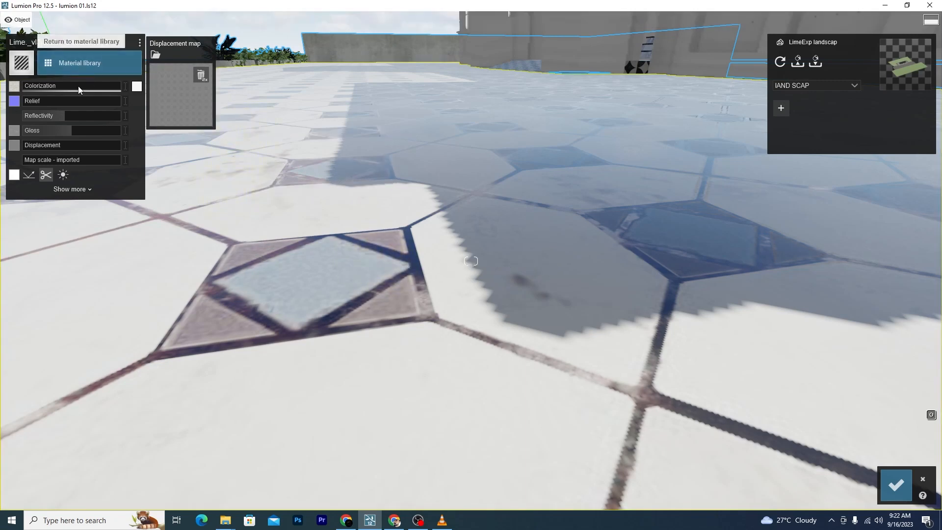
Try a slight displacement on the paving with colorization at 1.0, and bring the colorization back to its minimum
mouse_move(30, 88)
drag(23, 86, 122, 86)
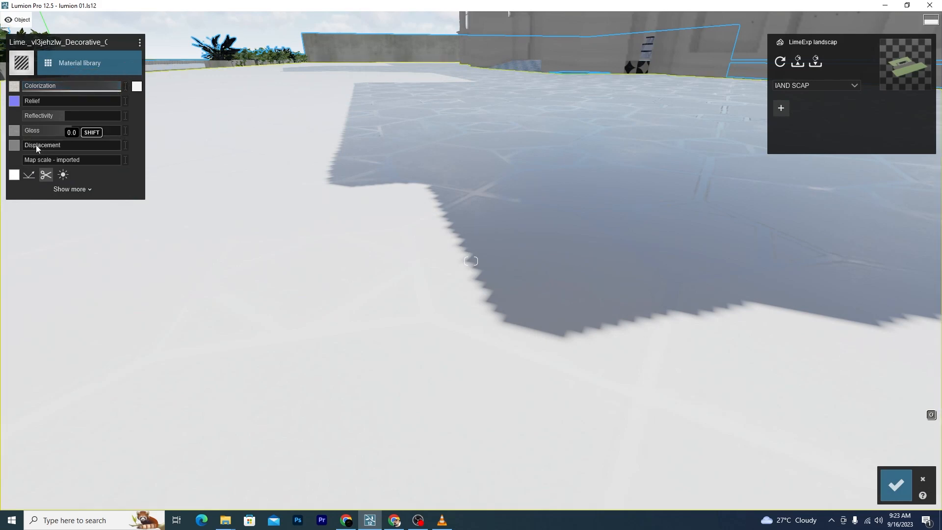
mouse_move(34, 145)
mouse_down()
mouse_move(67, 148)
mouse_move(18, 151)
mouse_move(138, 153)
mouse_move(28, 147)
mouse_up()
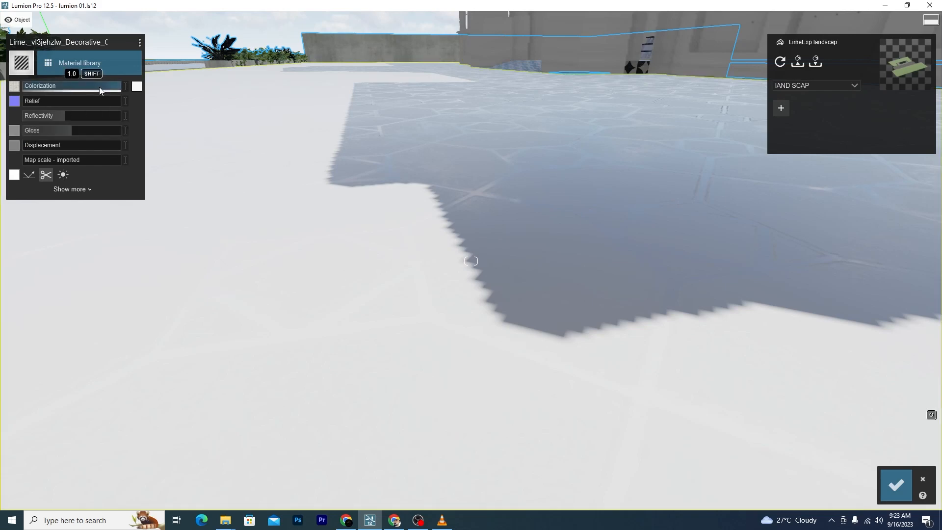
drag(99, 86, 26, 87)
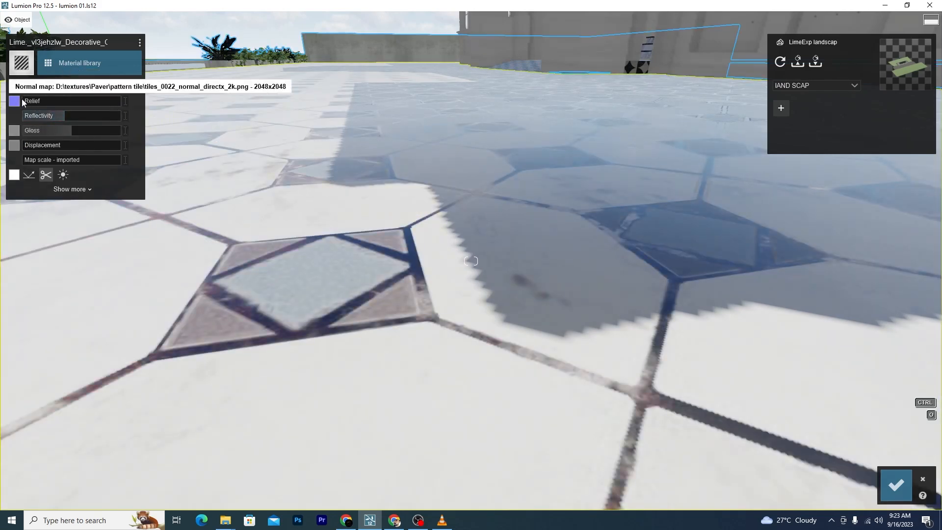
Raise the paving's relief from its minimum and set a slight displacement of 0.1 while viewing the tiles up close
drag(33, 100, 63, 102)
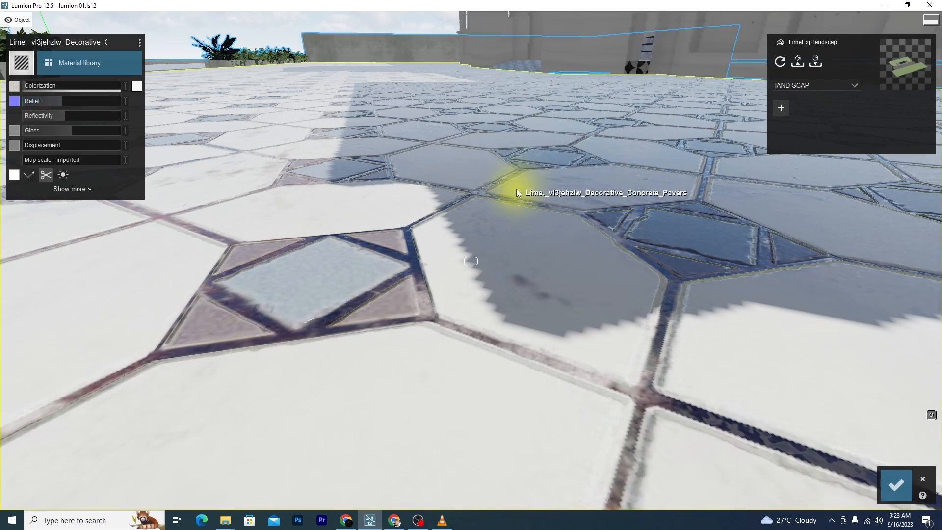
key(q)
right_drag(515, 189, 412, 139)
key(e)
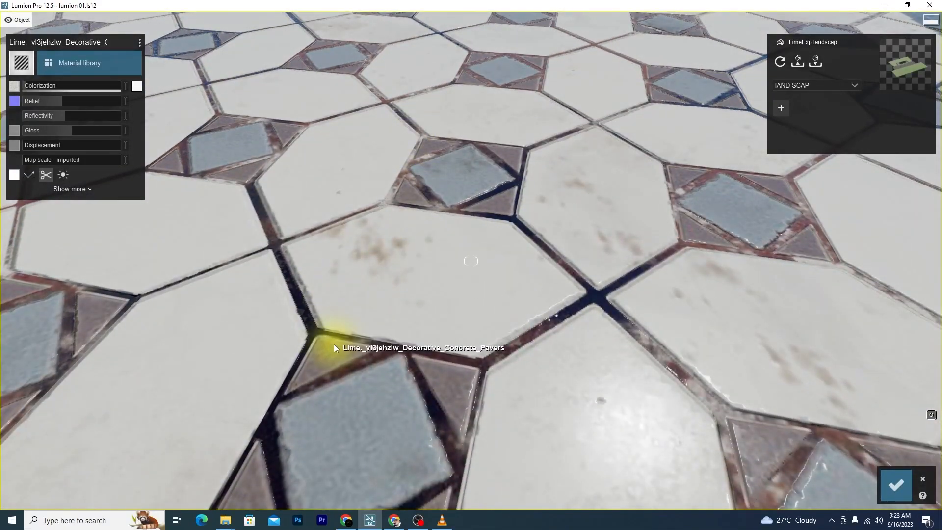
mouse_move(25, 147)
mouse_down()
mouse_move(53, 146)
mouse_move(28, 146)
mouse_up()
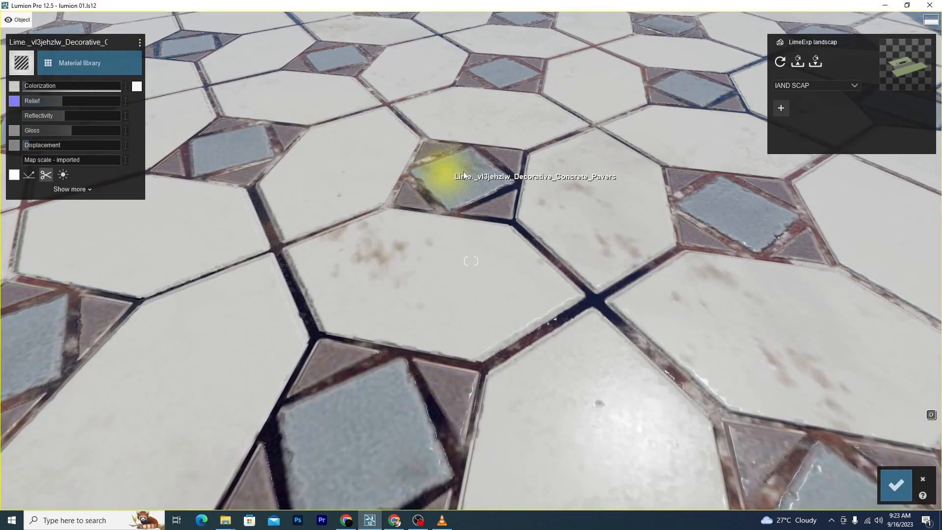
Try custom map scales of about 6.9 and 6.6 on the paving, and set the map scale to 5
scroll(490, 157, down, 5)
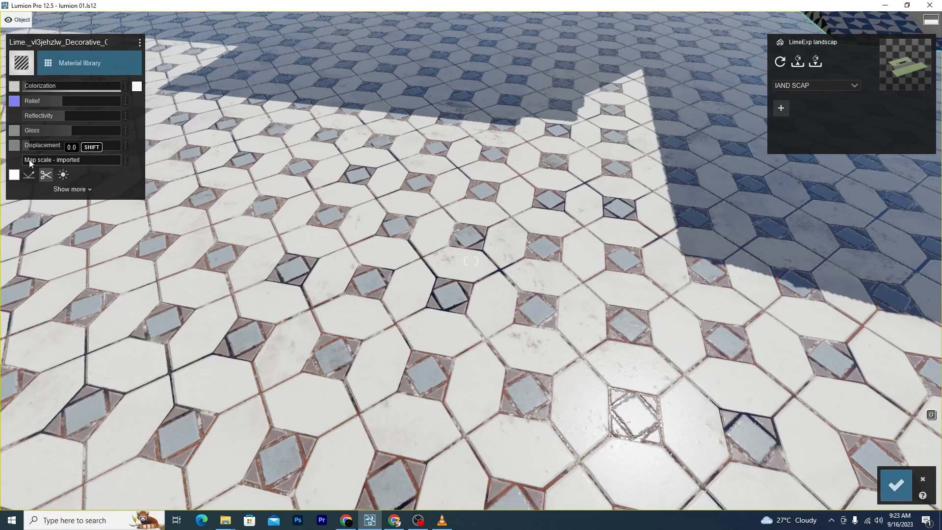
scroll(292, 211, down, 10)
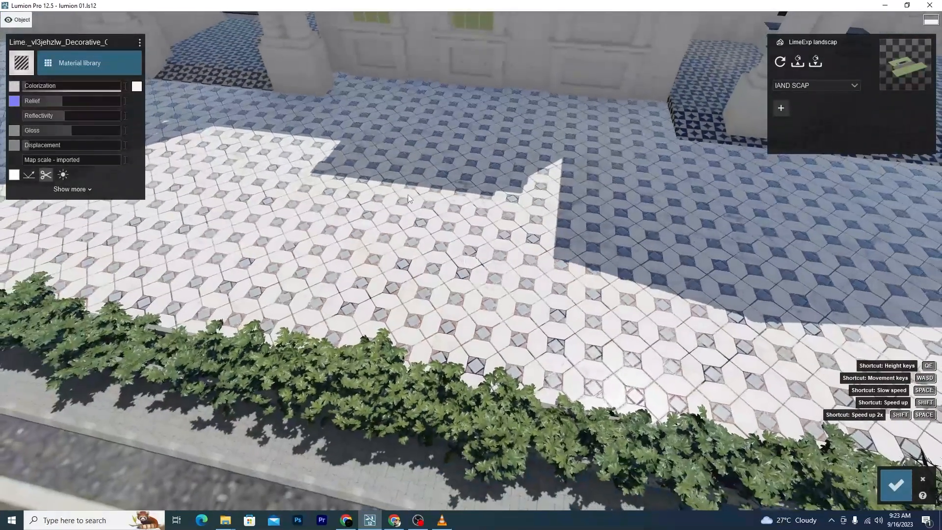
click(34, 160)
drag(34, 160, 53, 157)
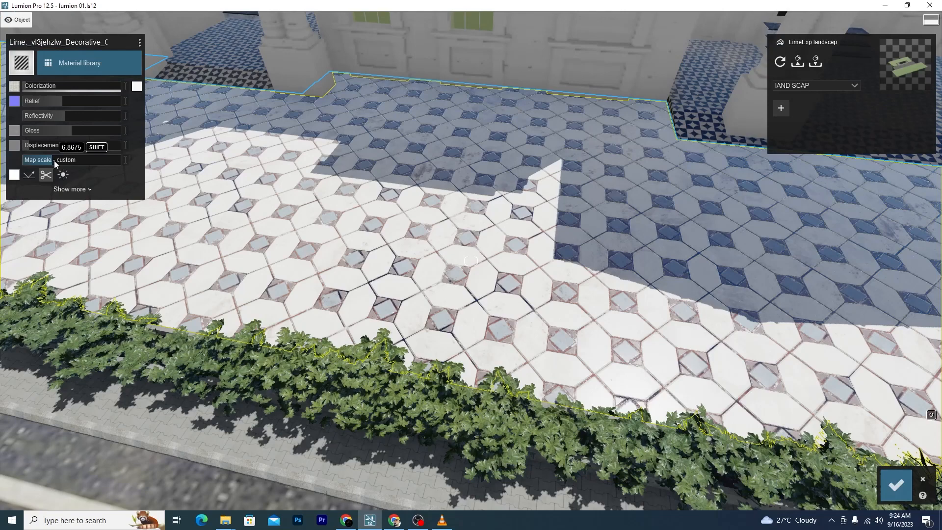
drag(54, 163, 1, 161)
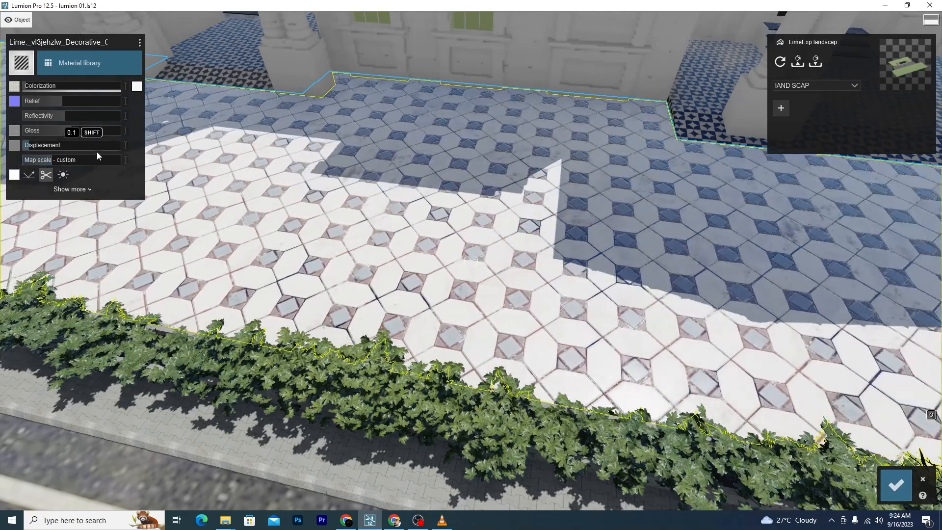
click(126, 159)
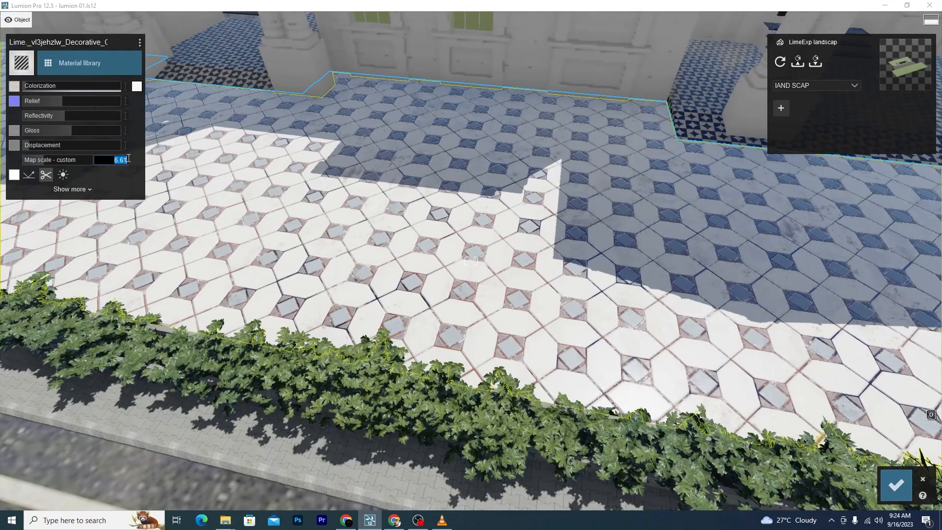
text(5)
key(Return)
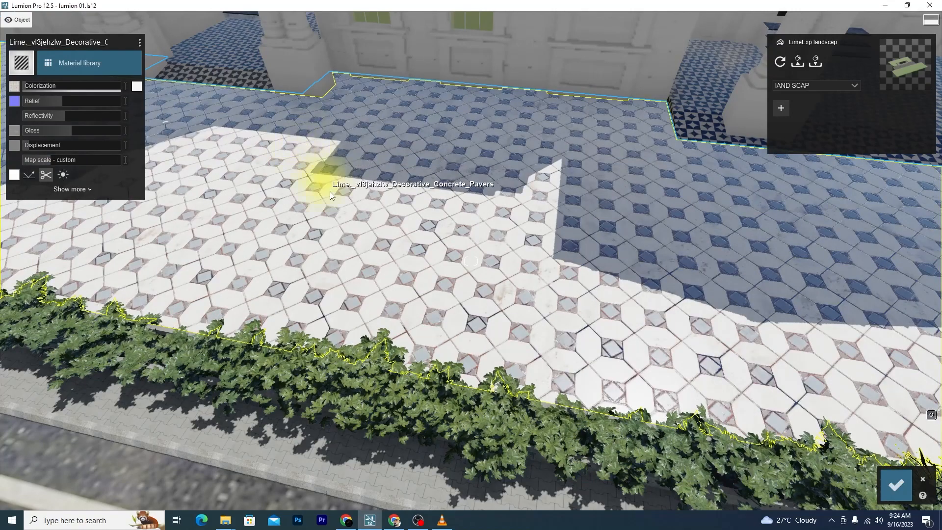
Lower the paving's reflectivity to 0.7 while viewing the tiles in front of the building
mouse_move(329, 191)
right_down()
mouse_move(363, 170)
mouse_move(520, 159)
mouse_move(383, 169)
mouse_move(328, 189)
right_up()
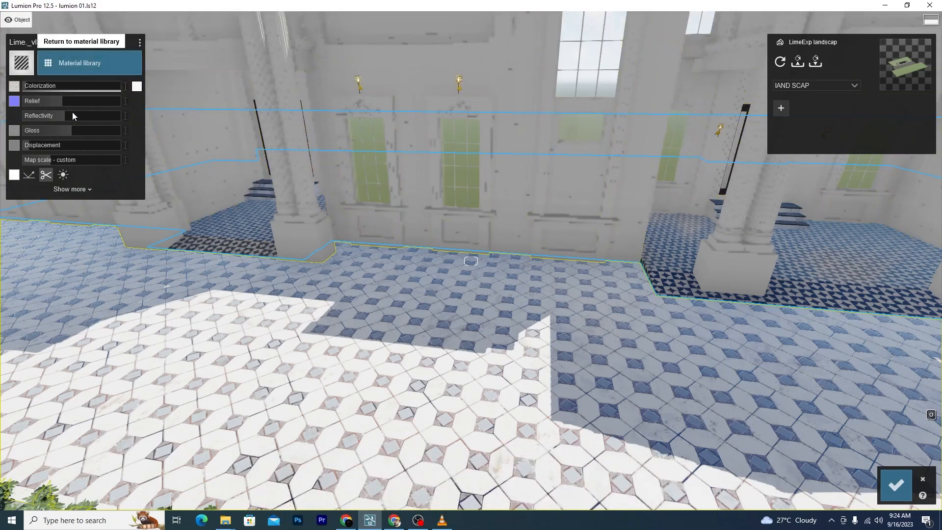
drag(72, 115, 58, 117)
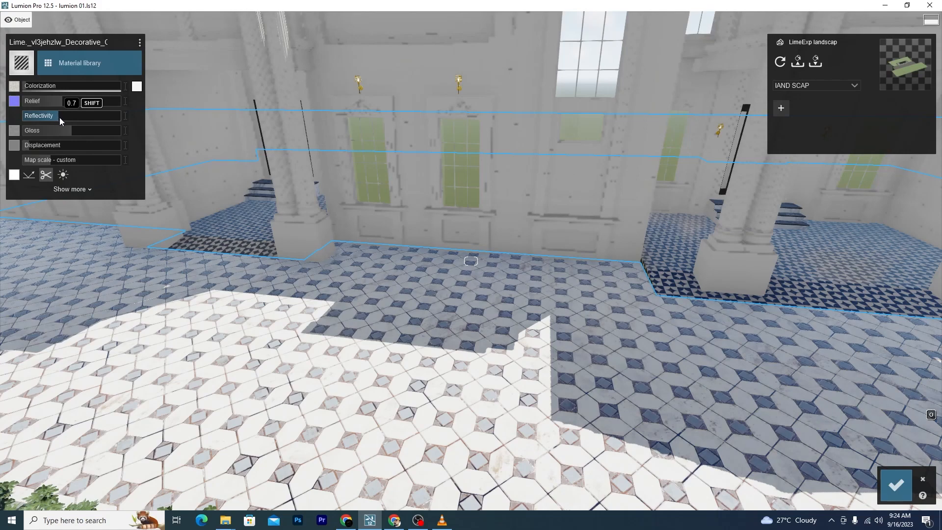
Fine-tune the paving's reflectivity to 0.7 and view the options for loading and saving its material
drag(60, 117, 59, 116)
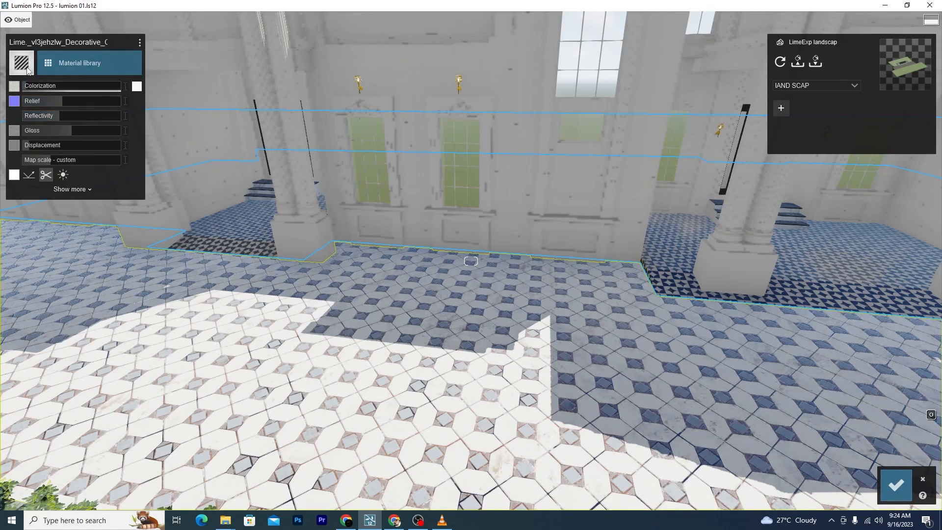
mouse_move(98, 42)
click(140, 44)
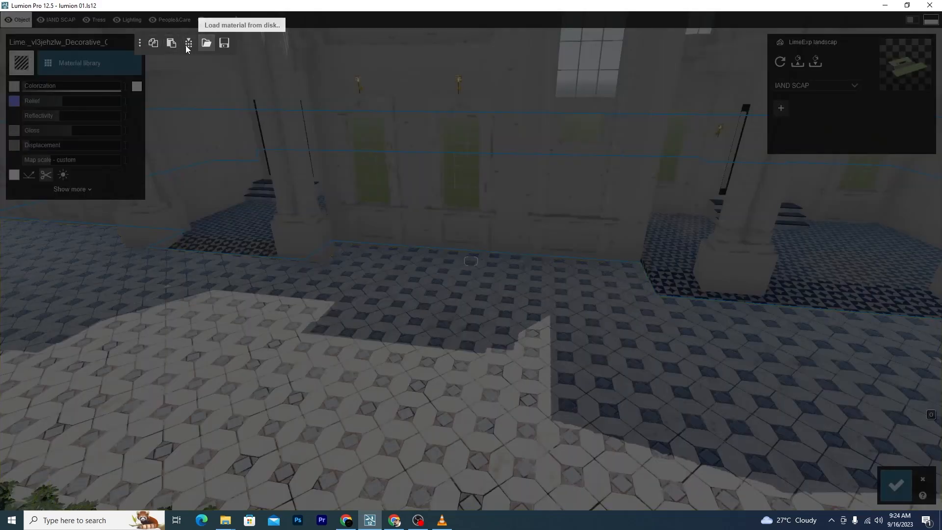
click(88, 42)
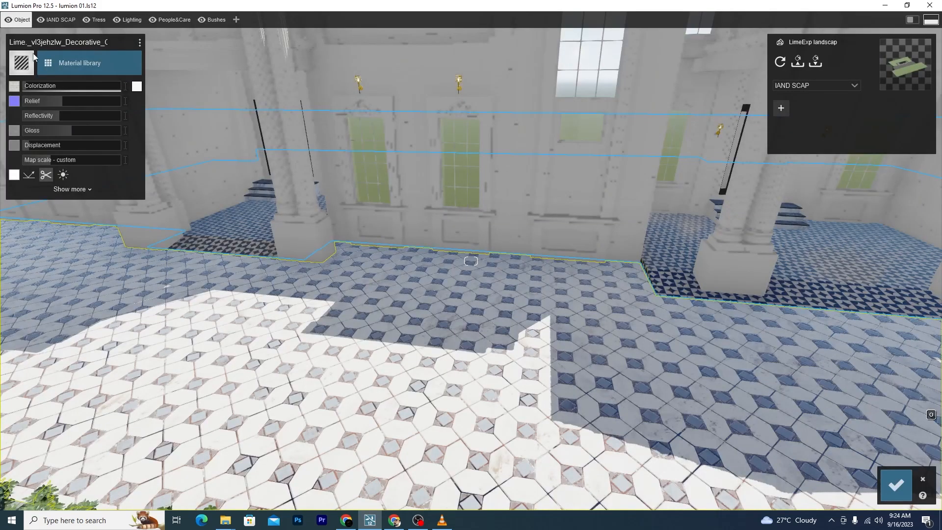
Try the X, Y and Z offsets and the orientation of the paving texture, and bring them back to zero
click(90, 189)
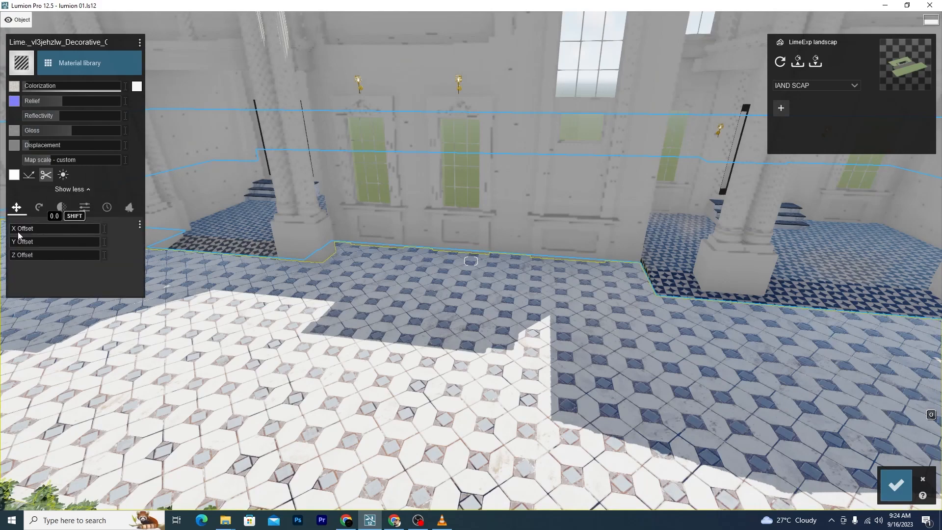
mouse_move(16, 228)
mouse_down()
mouse_move(86, 230)
mouse_move(9, 231)
mouse_up()
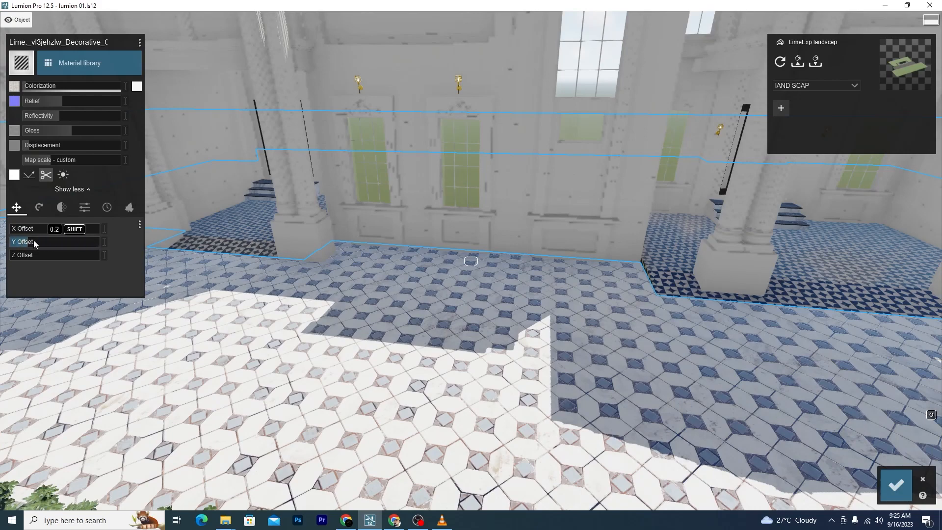
drag(16, 229, 10, 260)
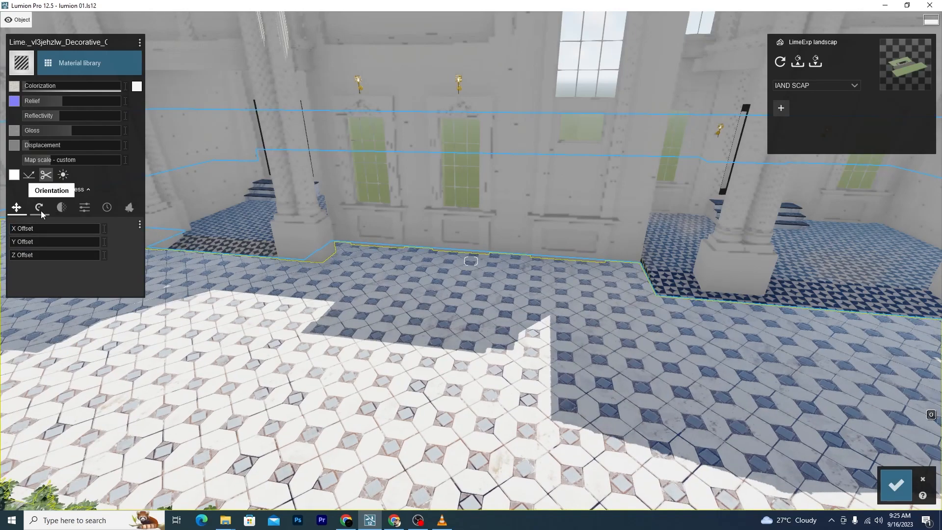
click(40, 215)
drag(41, 228, 7, 254)
Try a transparency of about 0.6, waxiness and emissive on the paving, and bring them back to their minimum
click(61, 208)
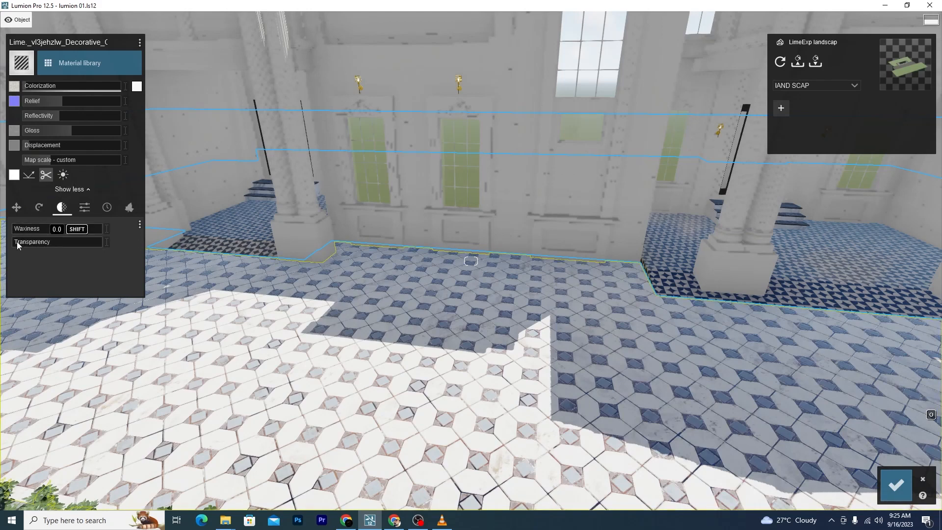
drag(17, 242, 71, 243)
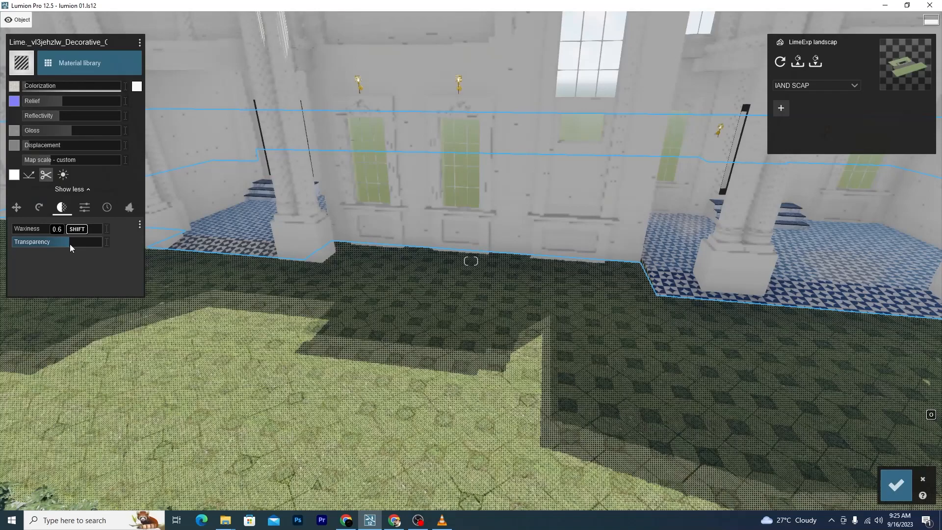
drag(69, 243, 15, 230)
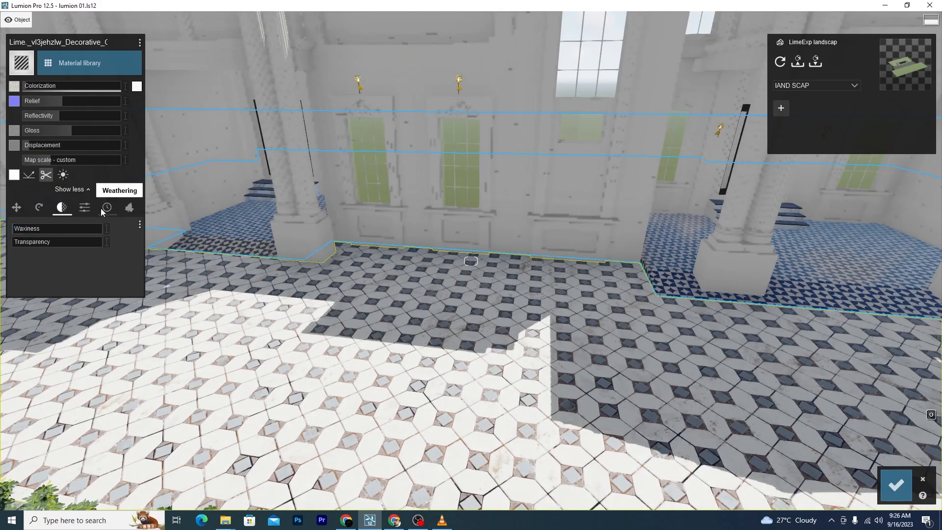
click(84, 208)
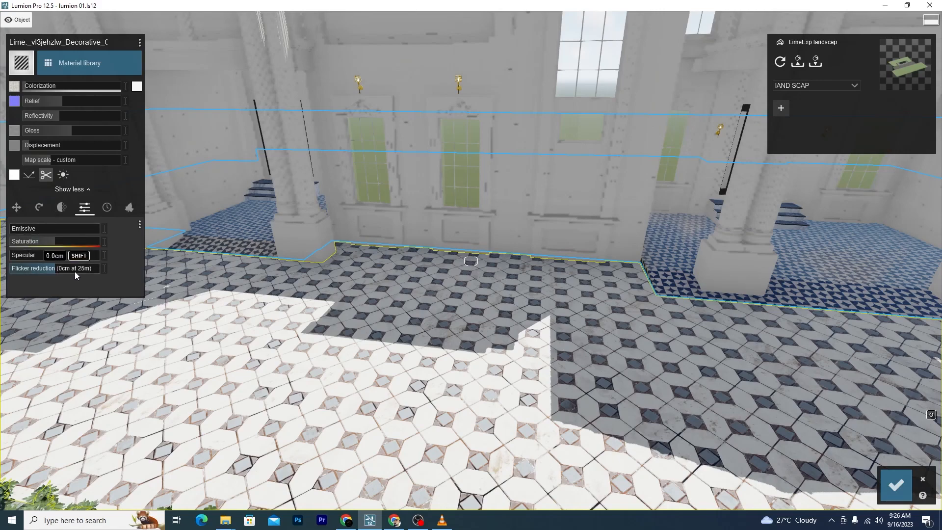
drag(74, 229, 9, 234)
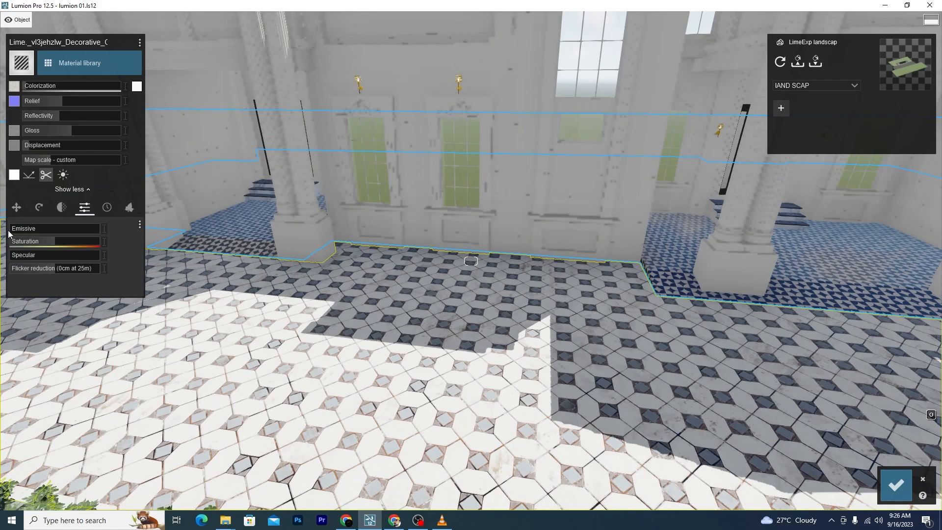
Try softened edges and stone weathering of 0.7 on the paving up close, and reduce the weathering to 0.4
click(108, 208)
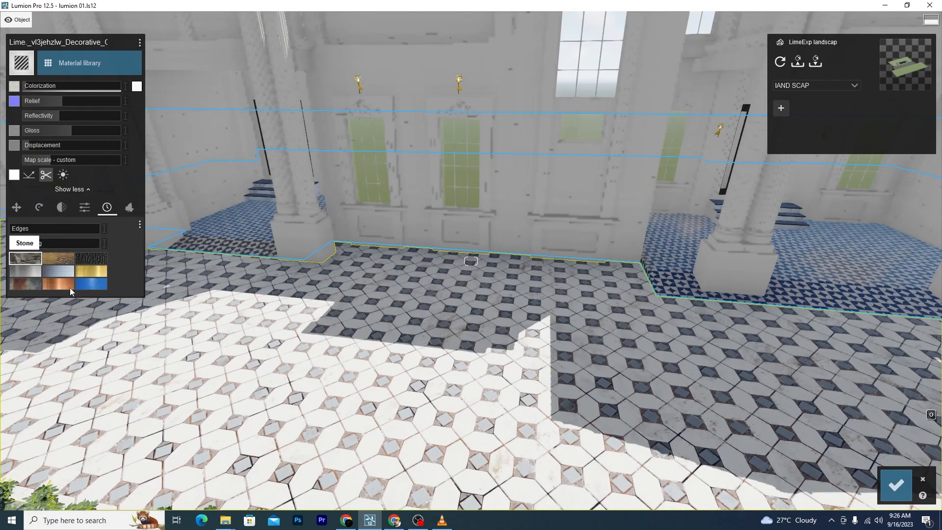
right_drag(161, 324, 225, 367)
scroll(226, 366, up, 3)
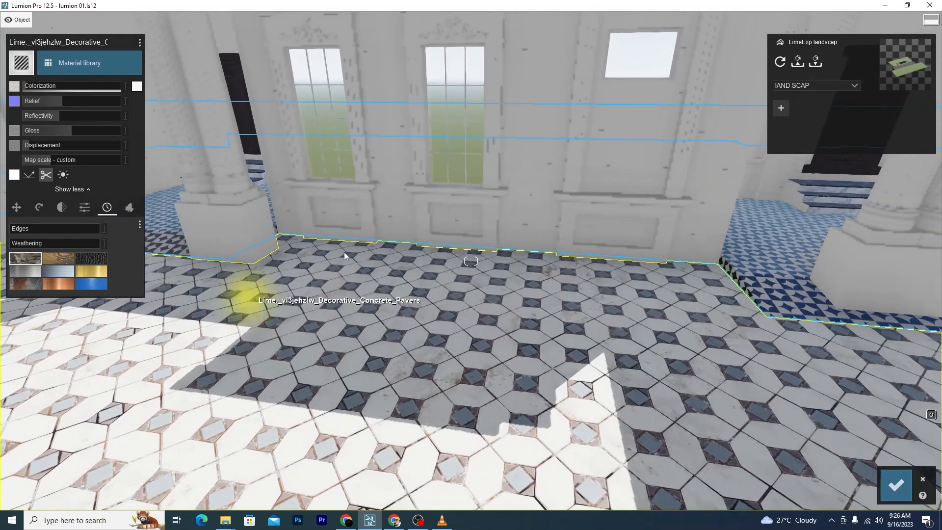
scroll(405, 241, up, 3)
scroll(406, 241, up, 3)
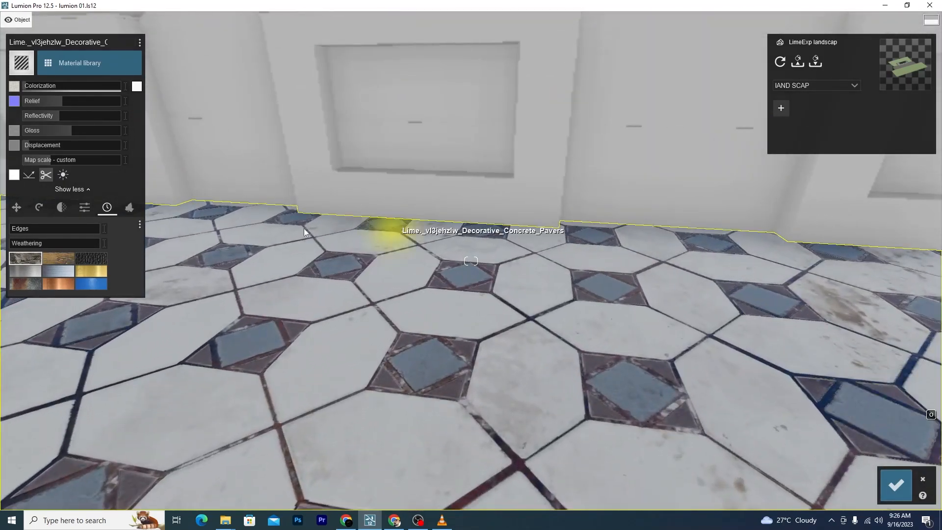
drag(20, 229, 77, 247)
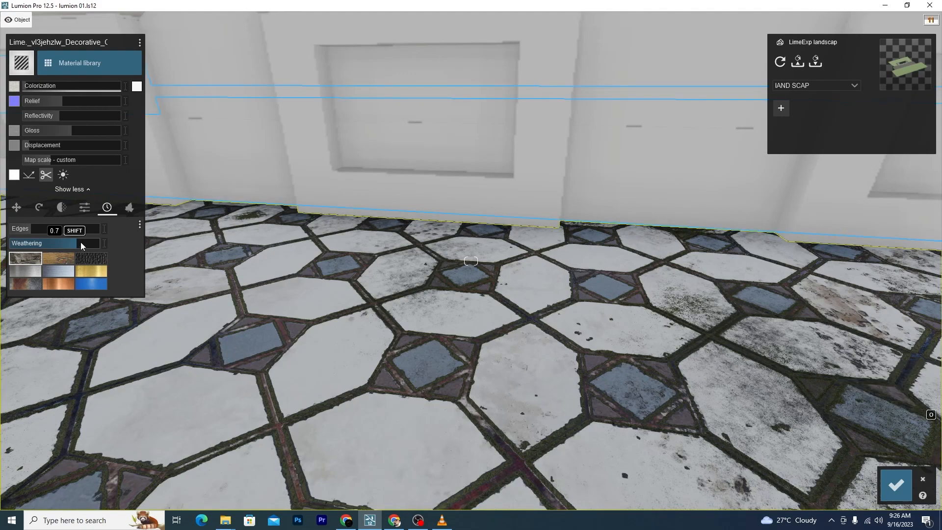
drag(72, 242, 45, 246)
Compare other weathering types on the paving, switch back to Stone, and reset weathering and edges to 0.0
click(54, 257)
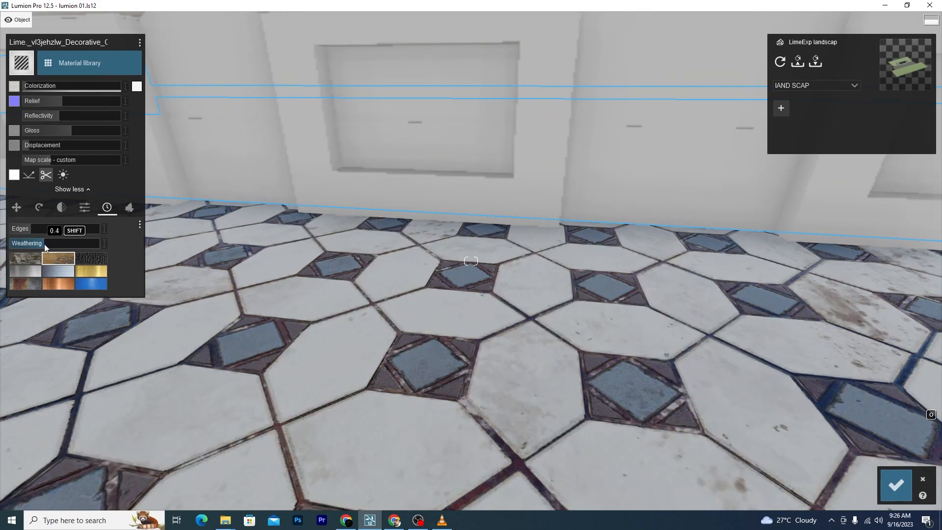
click(87, 255)
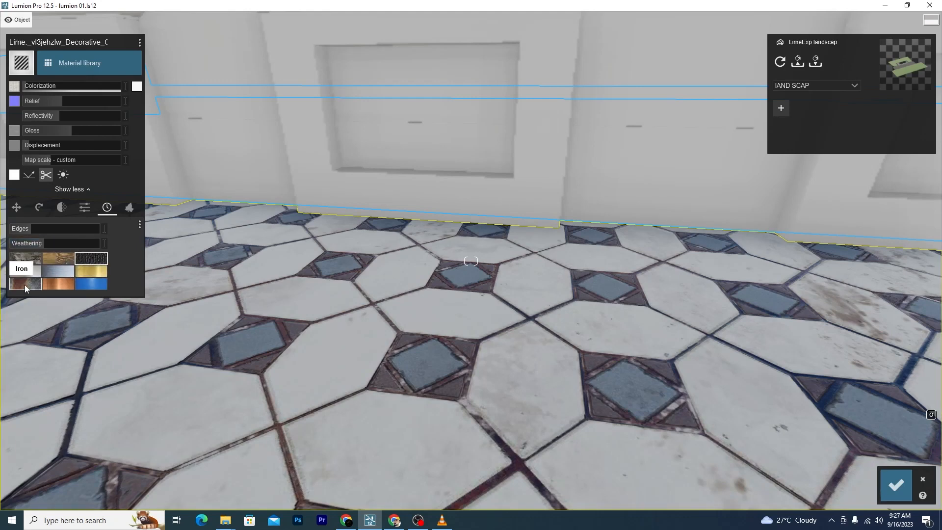
click(25, 258)
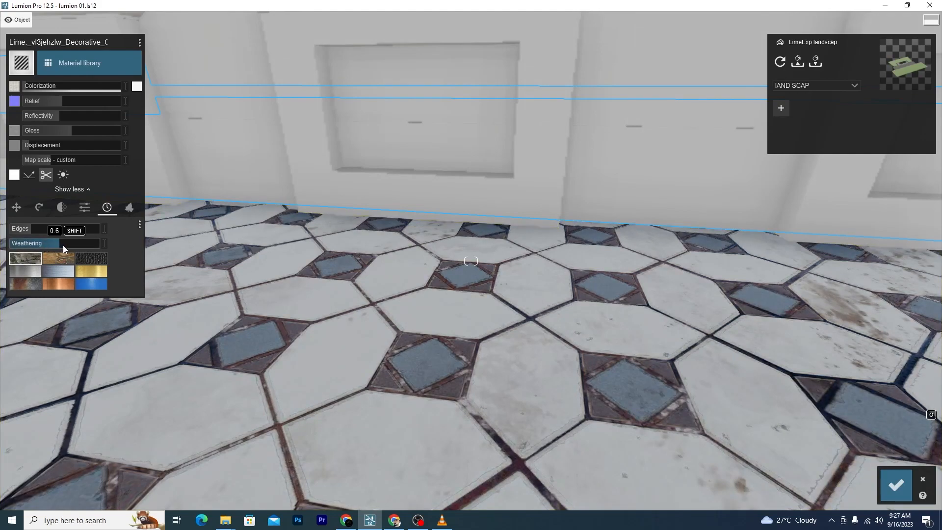
drag(63, 245, 13, 245)
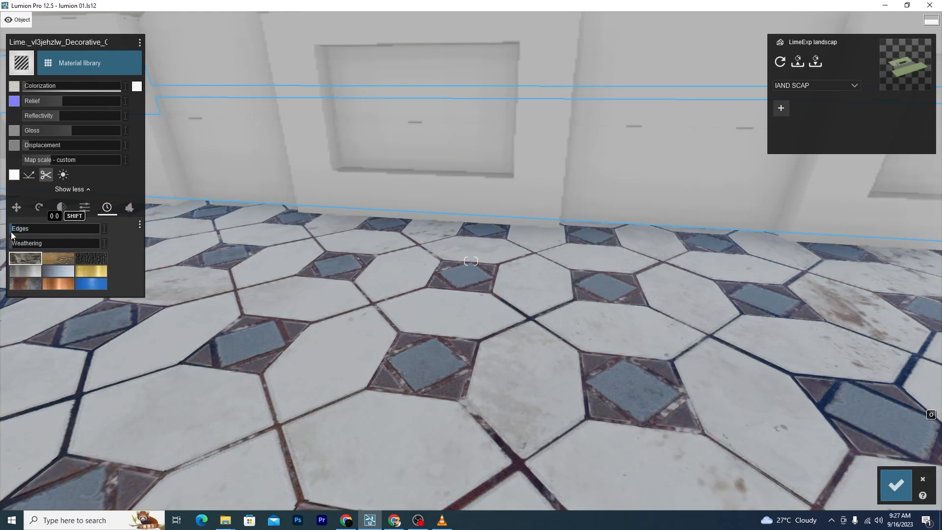
Try spreading leaves over the paving, set the leaf size to its minimum and view the whole terrace
click(129, 209)
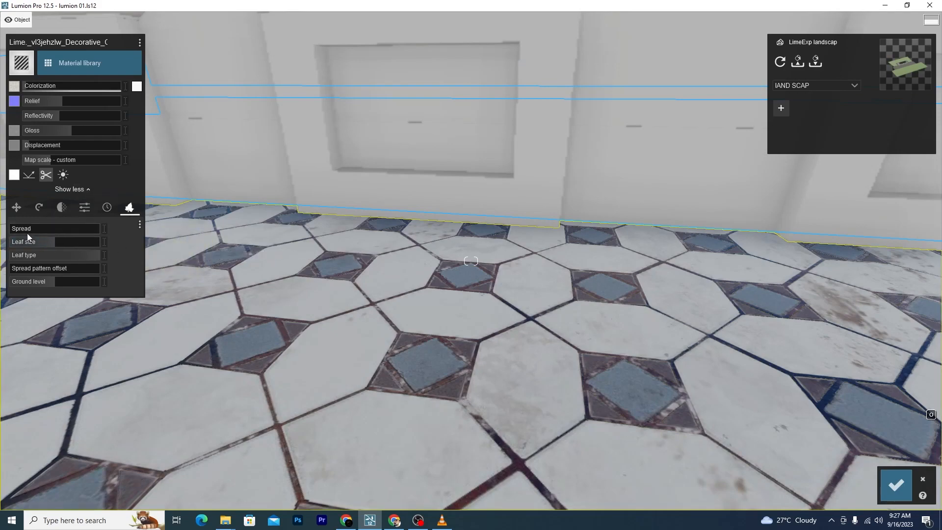
drag(23, 229, 4, 244)
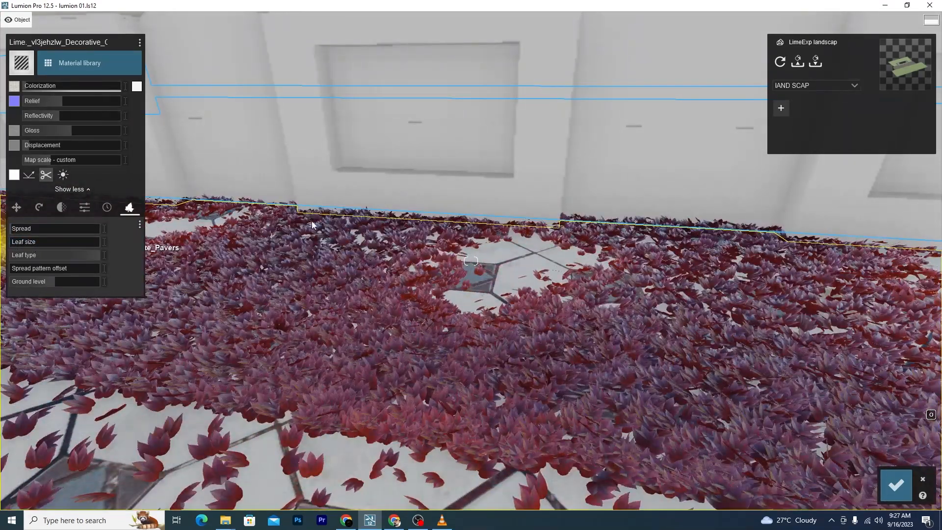
key(s)
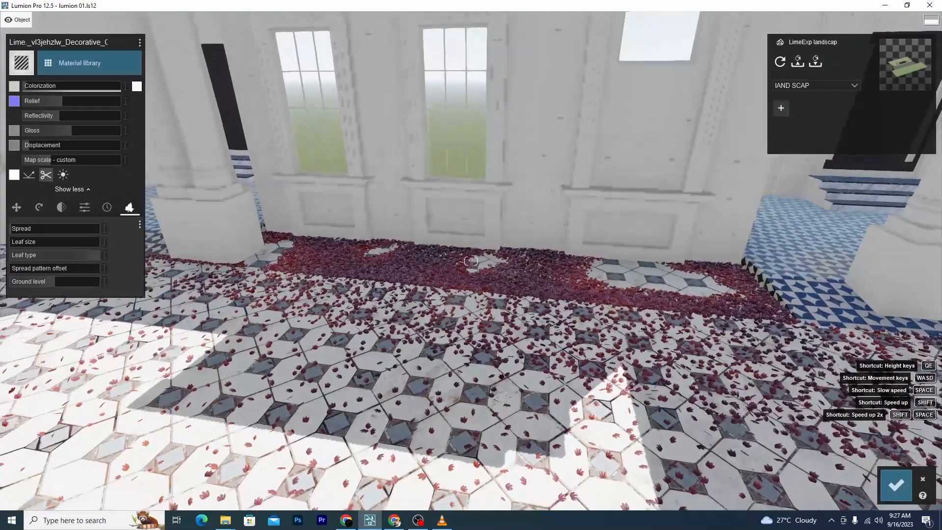
right_drag(470, 260, 304, 260)
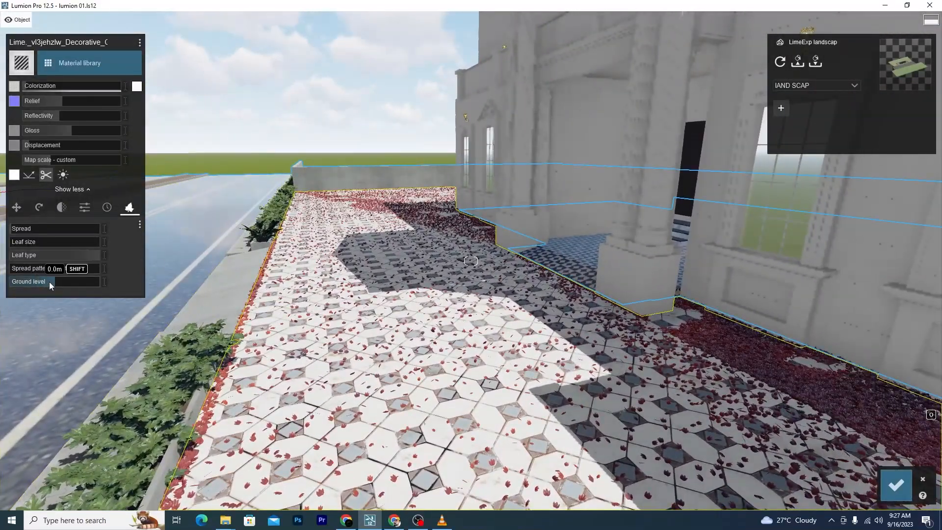
Set the leaf type to 0.0 and try a raised foliage ground level before lowering it to about -11.4 m
drag(49, 282, 78, 280)
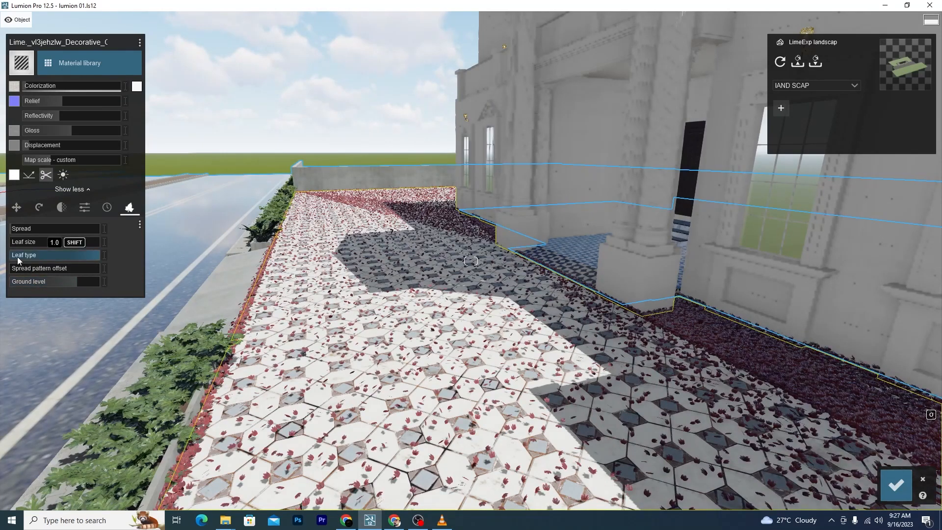
mouse_move(16, 257)
mouse_down()
mouse_move(59, 261)
mouse_move(22, 257)
mouse_move(33, 243)
mouse_move(110, 245)
mouse_move(21, 255)
mouse_up()
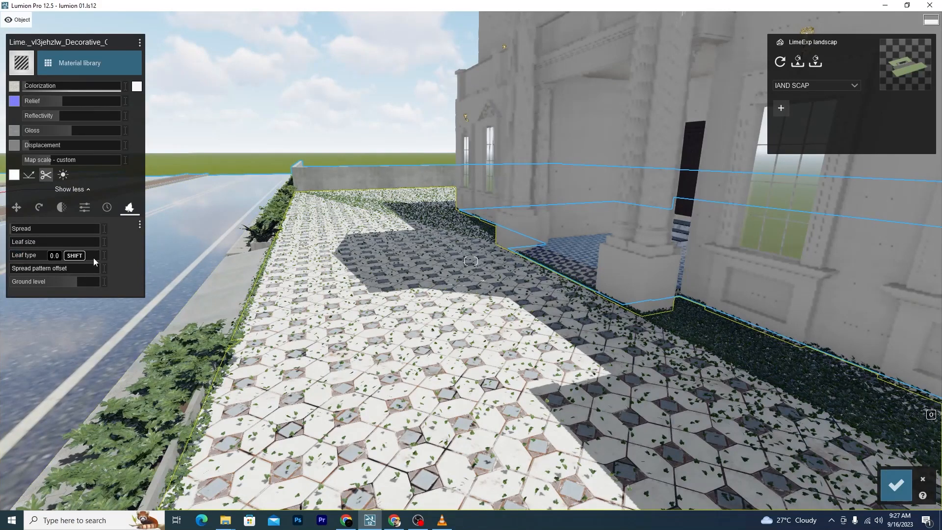
drag(79, 278, 48, 279)
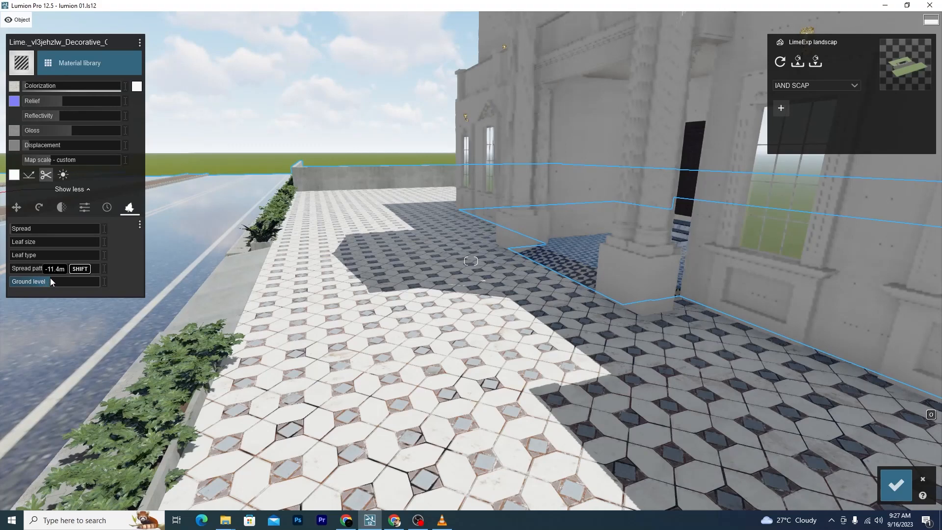